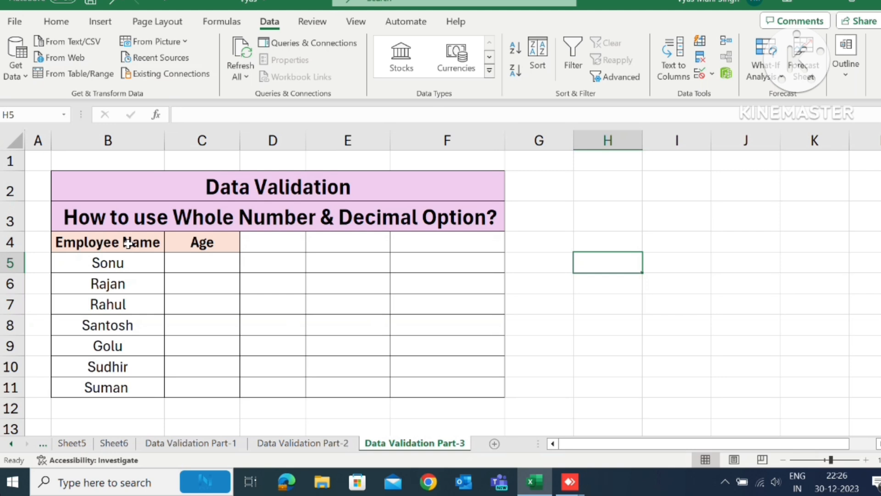
left_click_drag(126, 263, 147, 387)
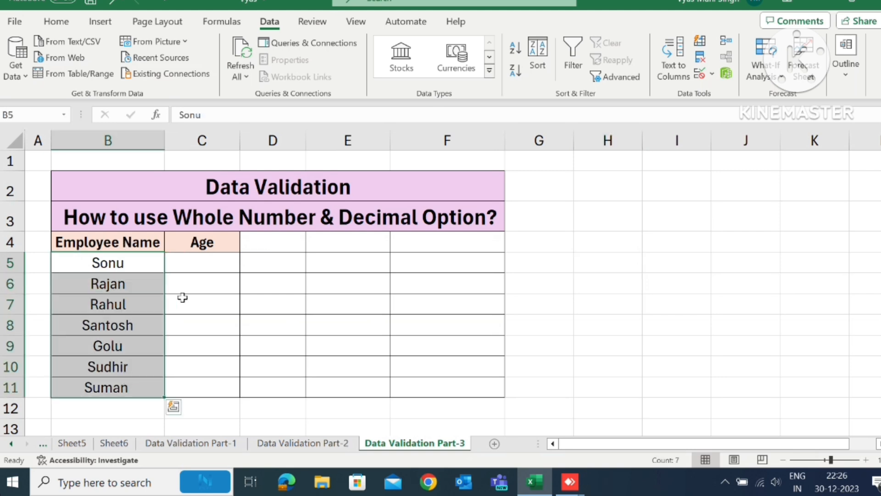
left_click_drag(191, 263, 191, 388)
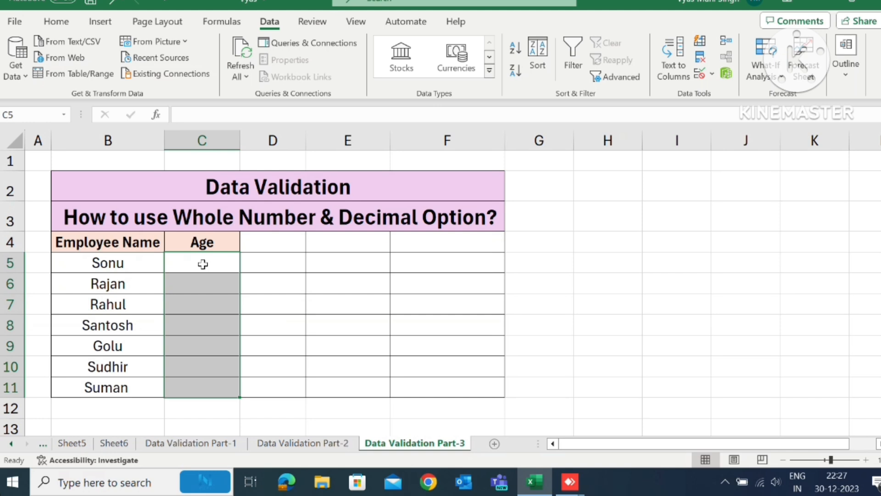
left_click(286, 284)
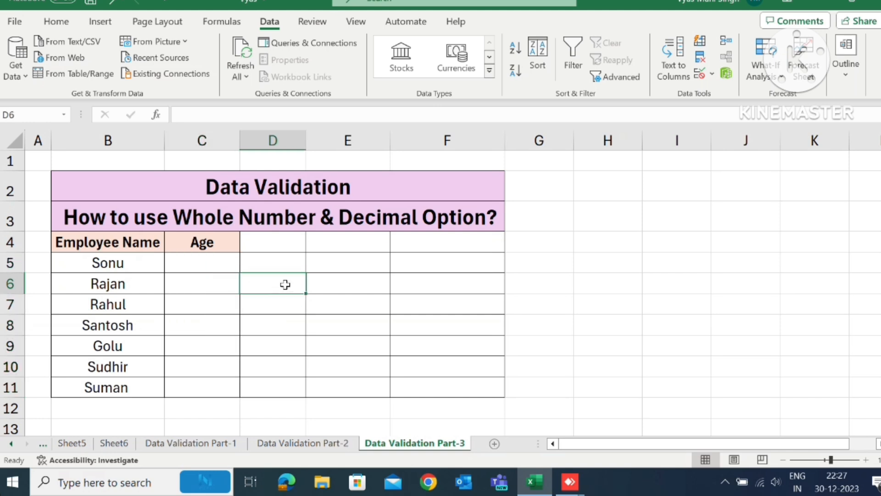
- Enter the trial ages 18, 17, 61 and 58 in cells C5 to C8, and clear the Age cells C5:C11
left_click(208, 264)
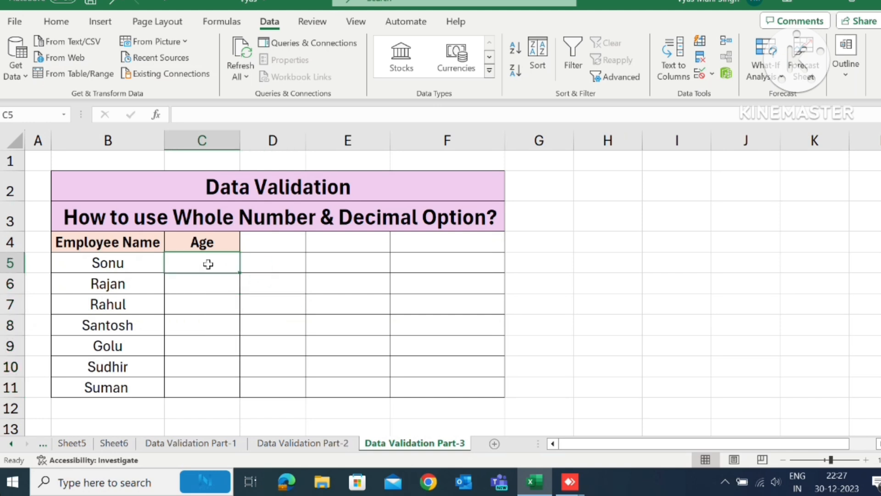
type("18")
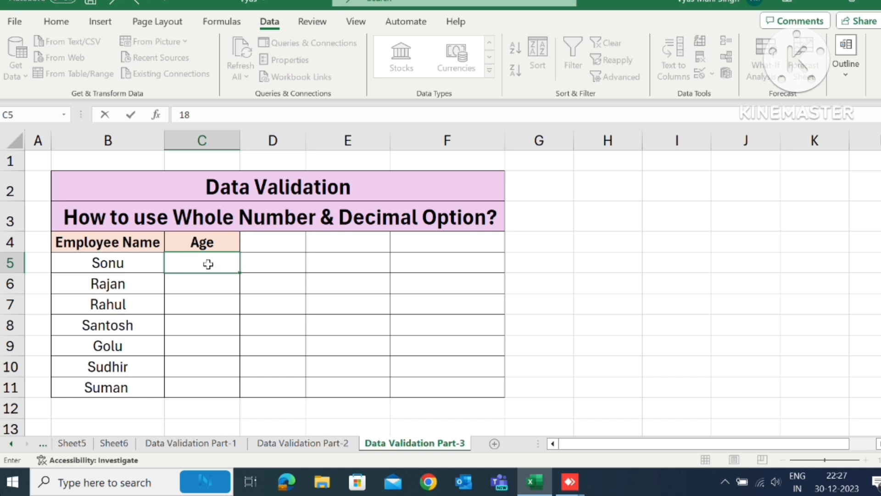
key("Return")
type("17")
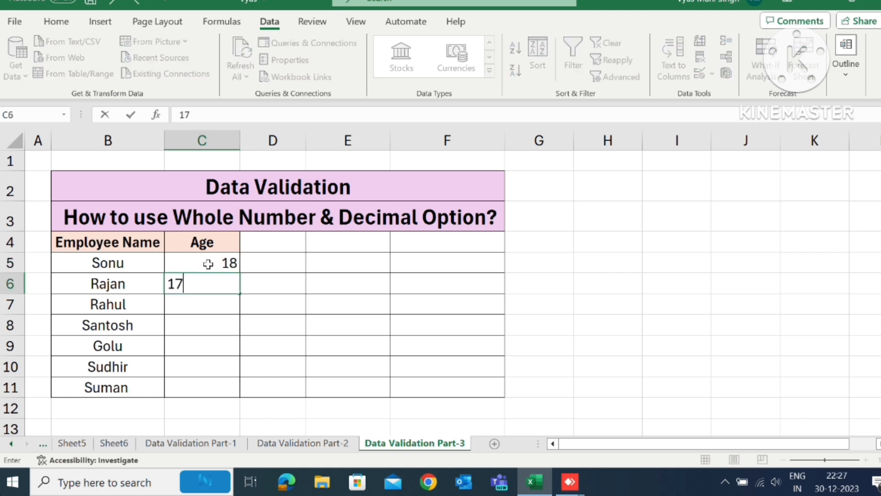
key("Return")
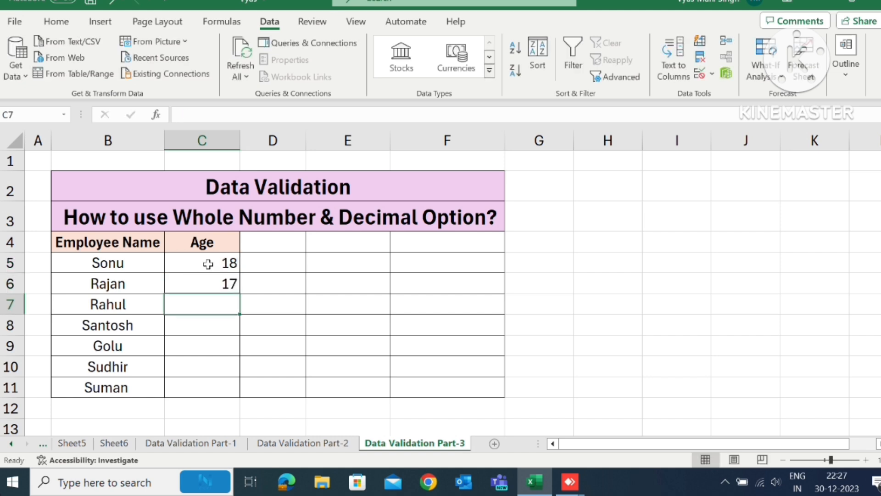
type("61")
key("Return")
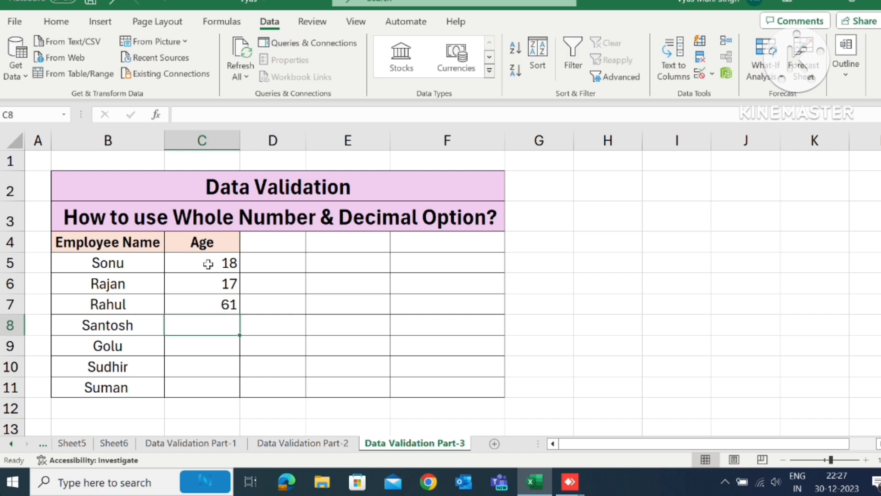
type("58")
key("Tab")
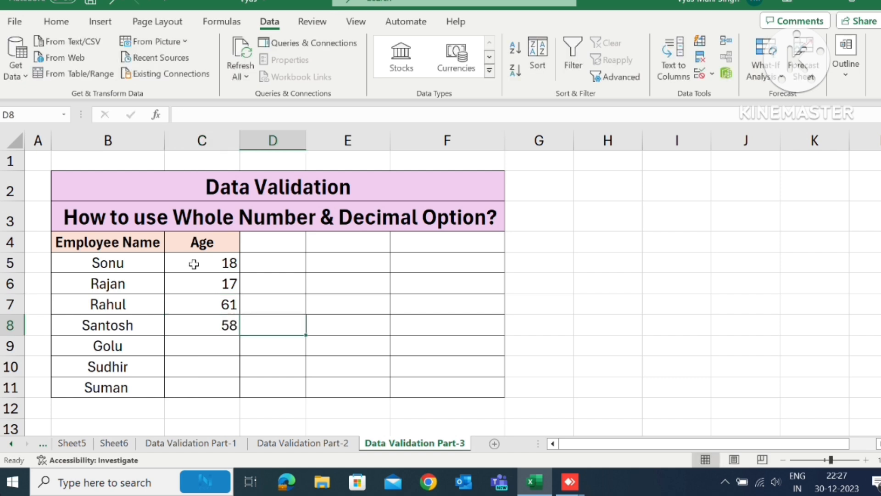
left_click_drag(195, 264, 208, 391)
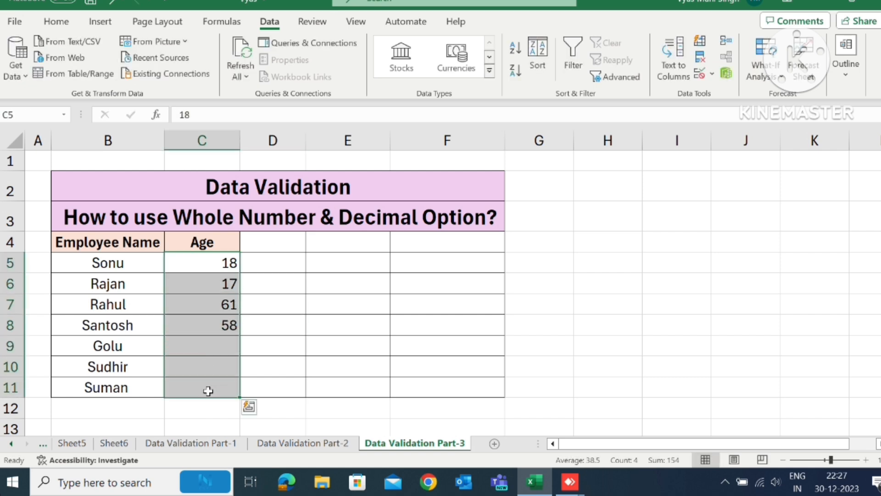
key("Delete")
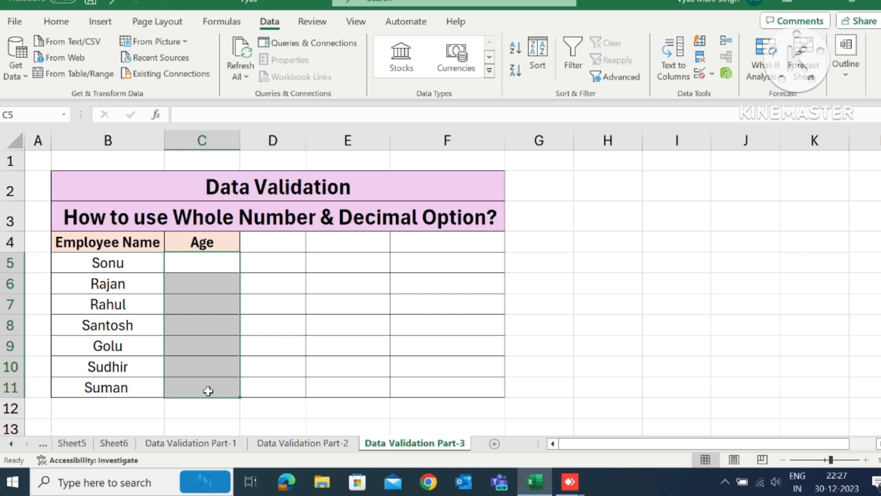
- Apply data validation to the Age cells C5:C11 that allows only whole numbers between 18 and 60
left_click_drag(203, 258, 205, 381)
left_click(718, 72)
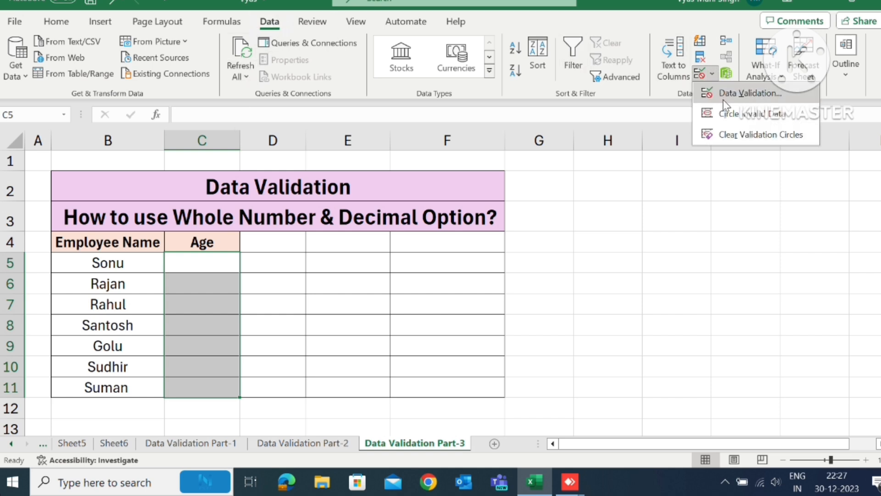
left_click(726, 94)
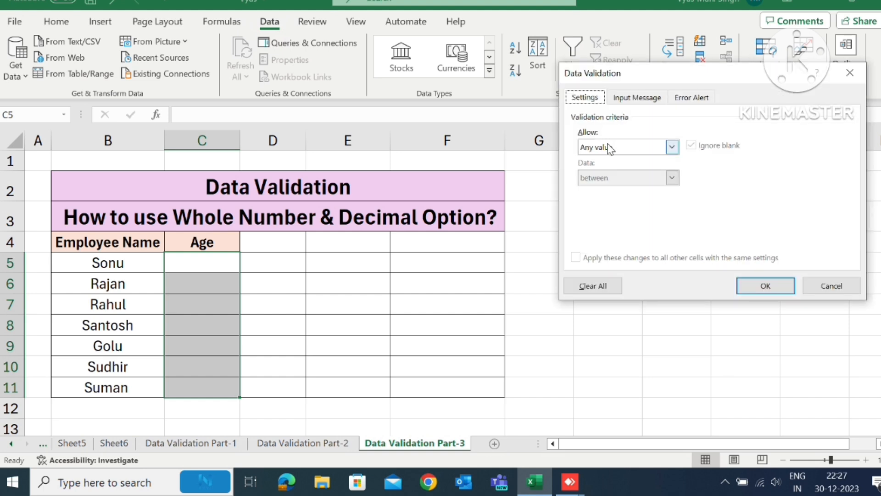
left_click(610, 148)
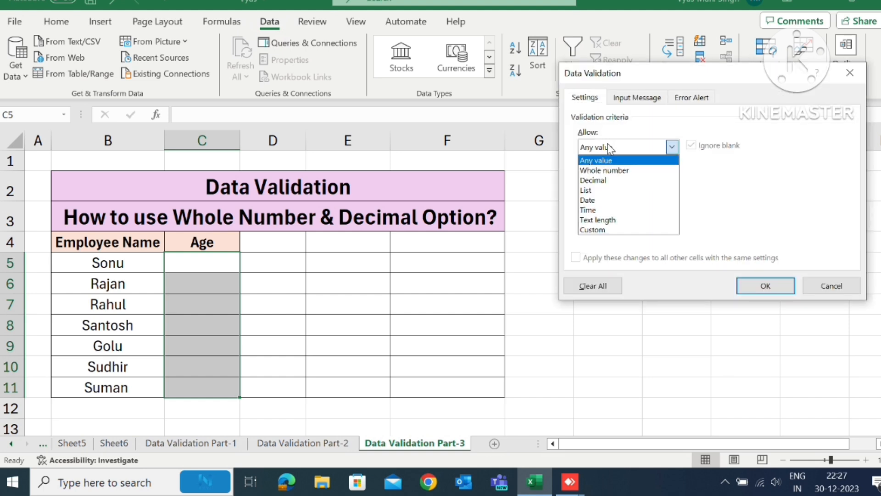
left_click(607, 174)
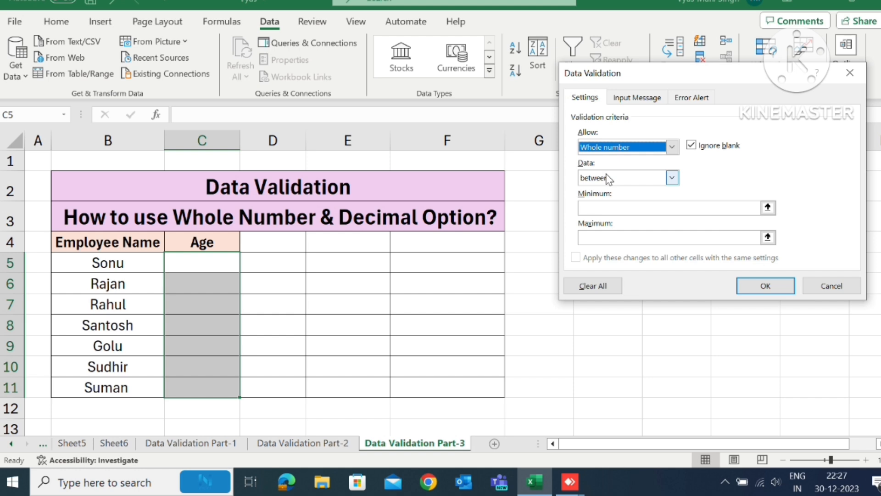
left_click(609, 179)
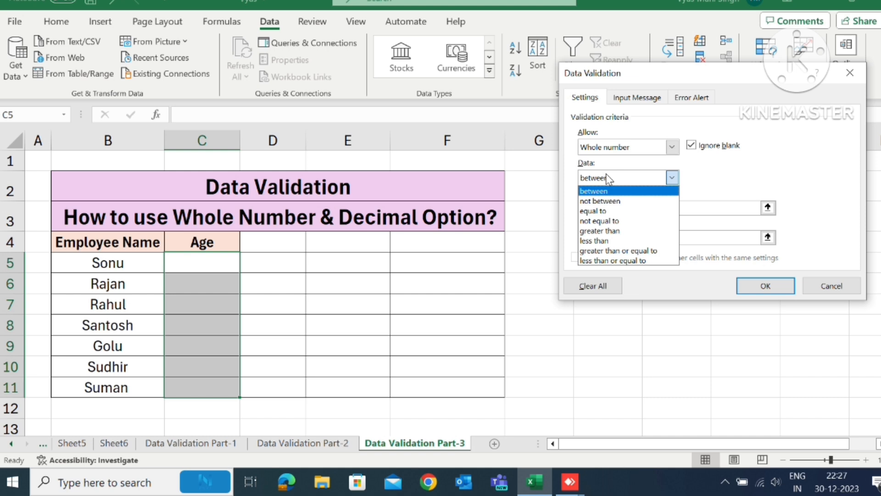
left_click(608, 178)
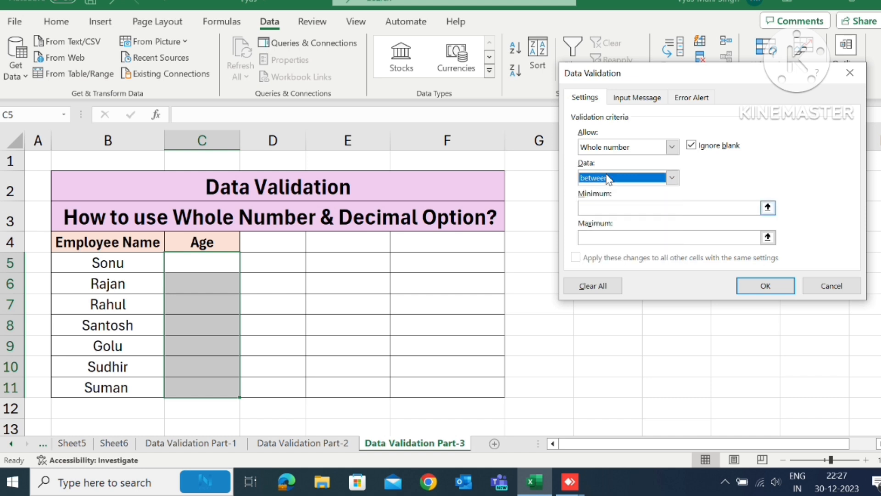
key("Tab")
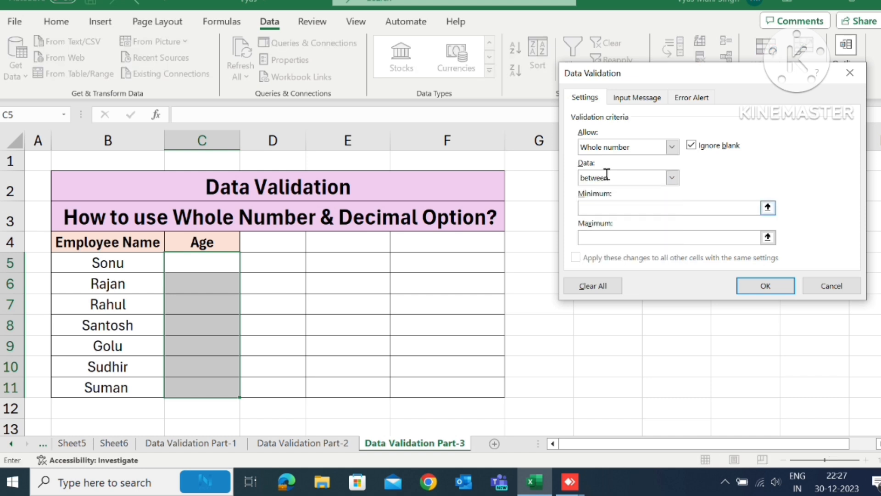
type("18")
left_click(605, 238)
type("60")
left_click(769, 286)
- Enter the age limits as test values in the Age column: 18 in cell C5 and 60 in cell C8
left_click(200, 263)
type("18")
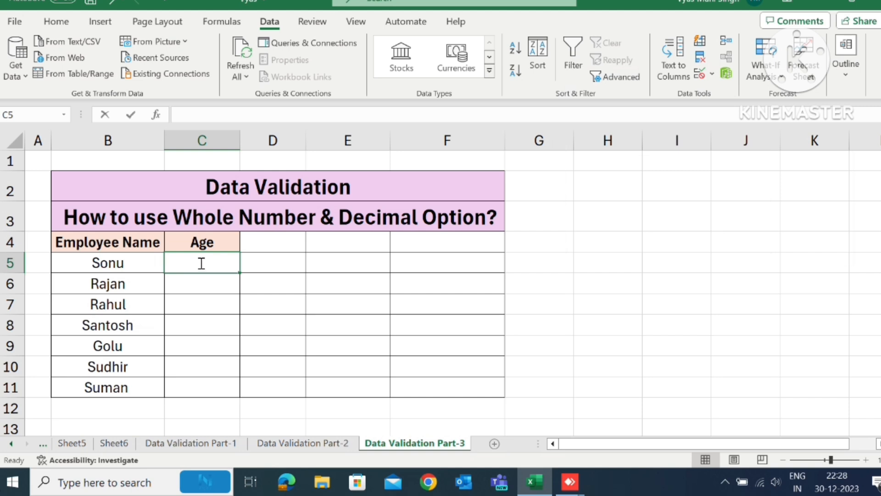
key("Return")
key("Return")
key("Return")
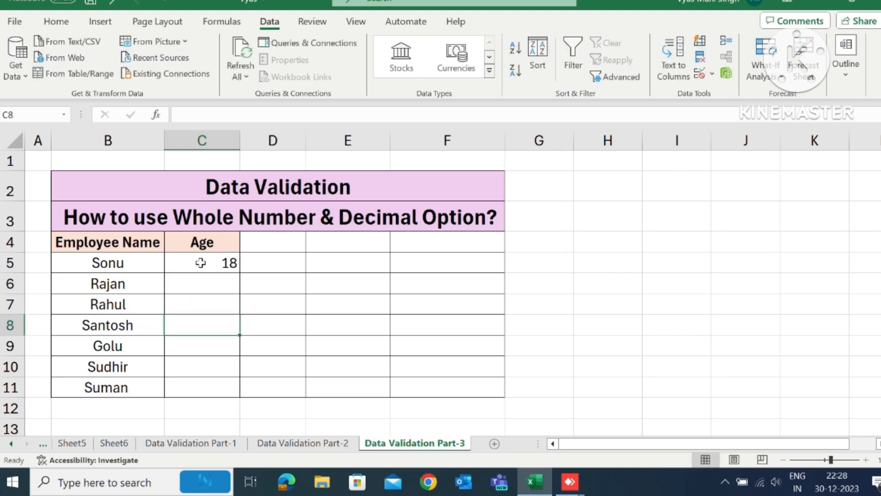
type("60")
key("Up")
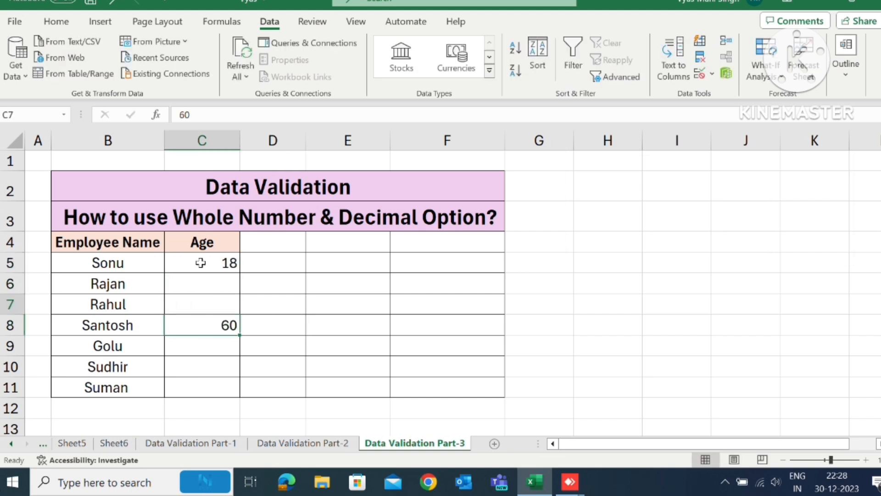
- Try to enter the age 17 in cell C6 to test the minimum, and cancel the entry
key("Up")
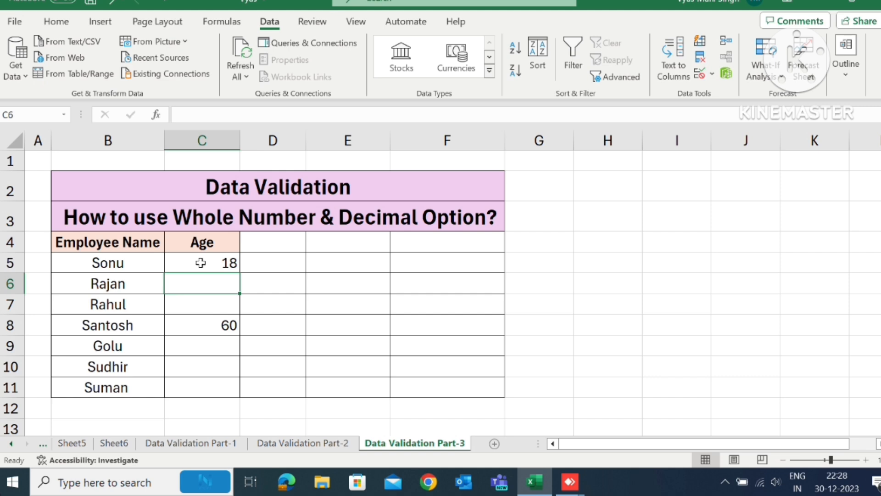
type("17")
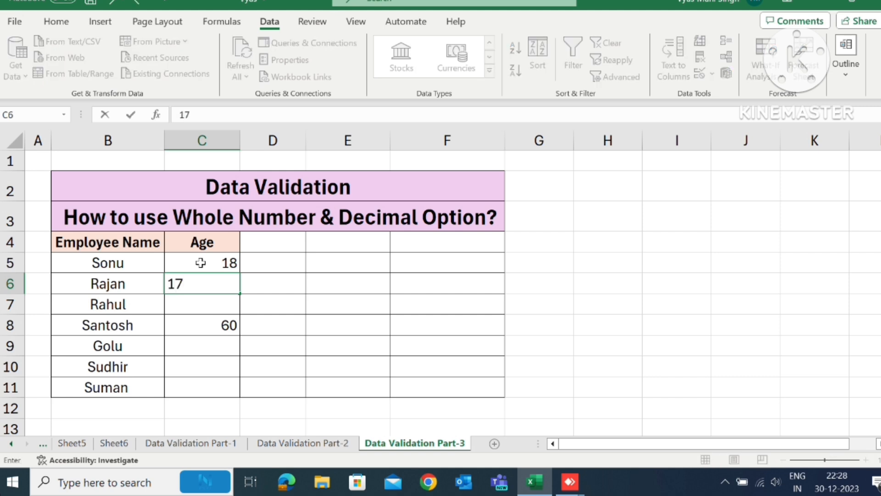
key("Return")
left_click(446, 279)
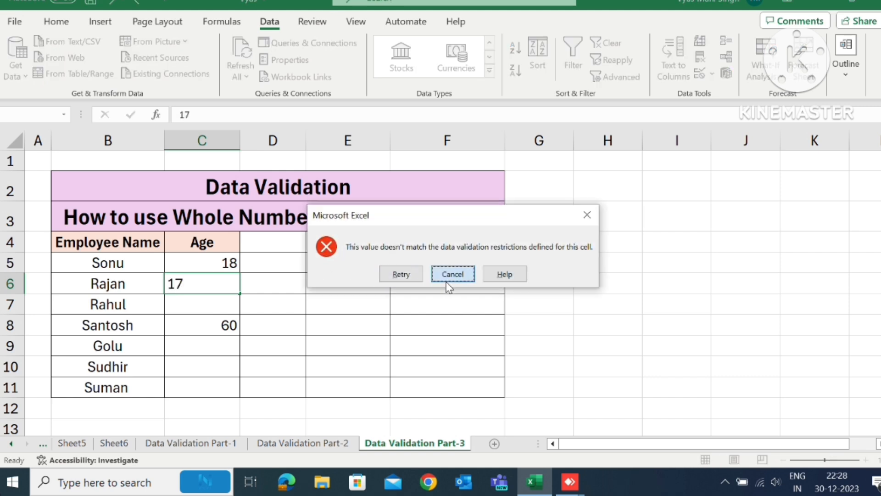
- Try to enter the decimal age 18.4 in cell C7, and cancel the entry
left_click(214, 303)
type("18.4")
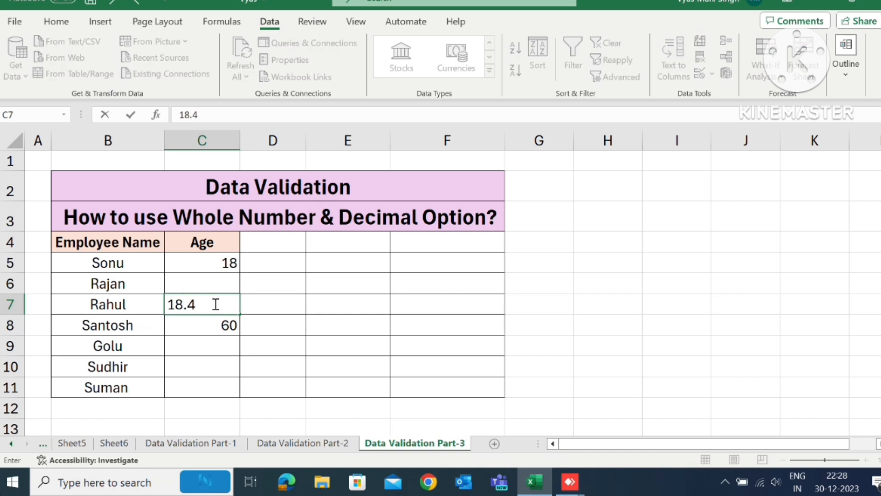
key("Return")
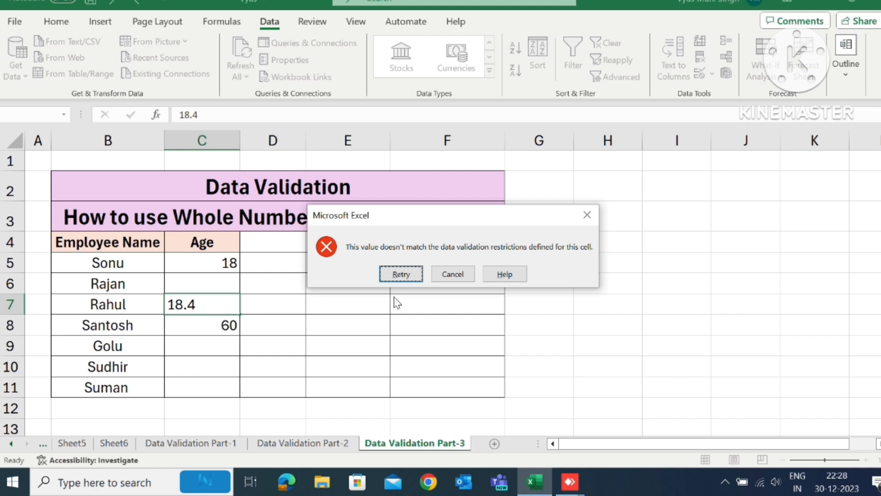
left_click(447, 274)
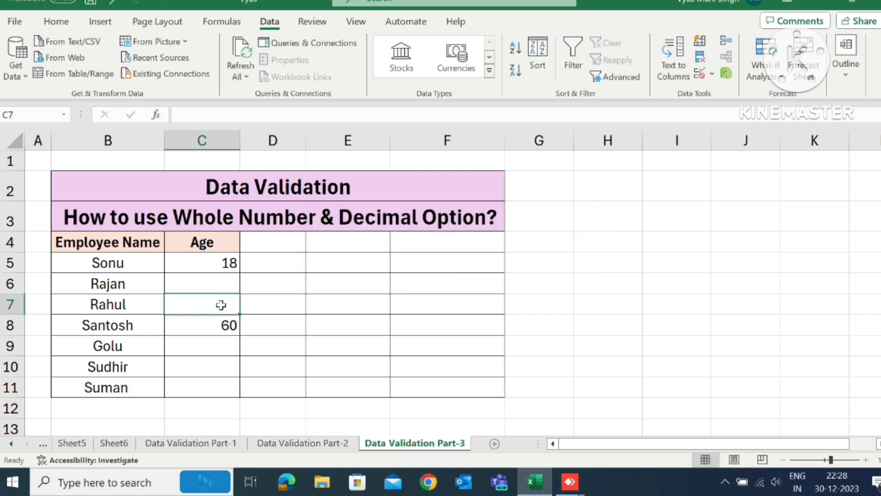
- Enter the whole-number age 58 in cell C7 of the Age column
type("58")
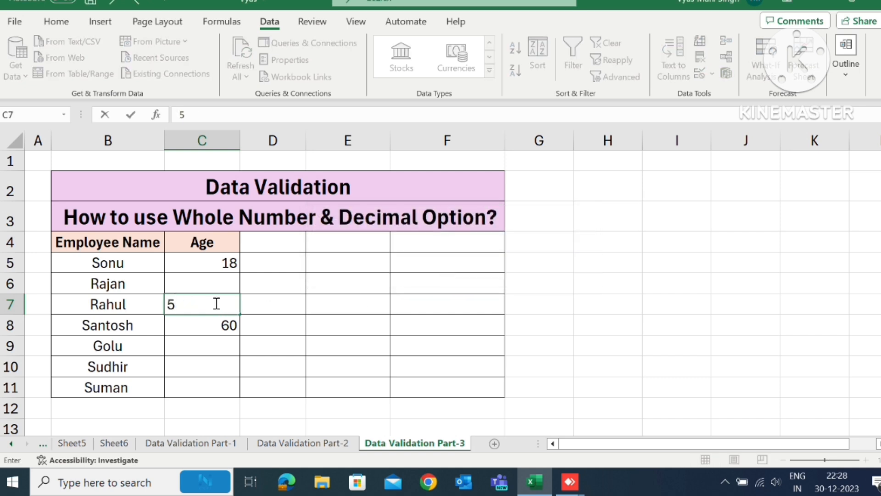
key("Tab")
key("Return")
key("Return")
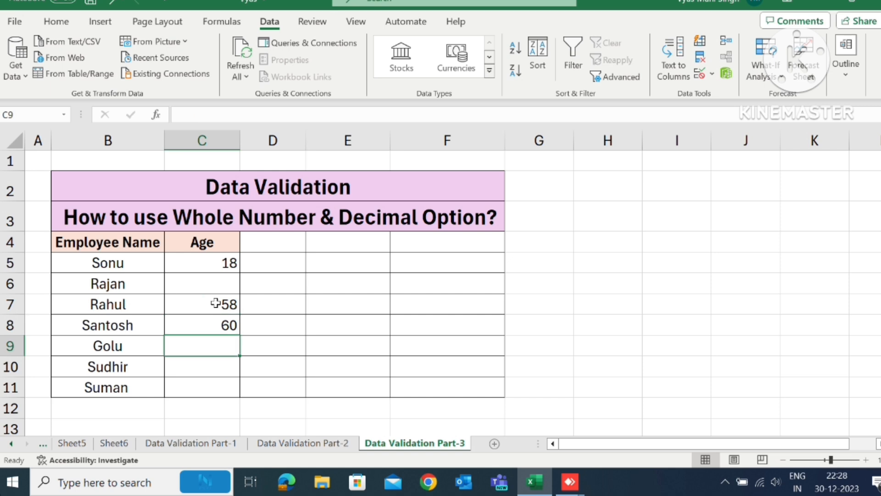
- Try to enter the decimal age 58.5 in cell C9, and cancel the entry
type("58.5")
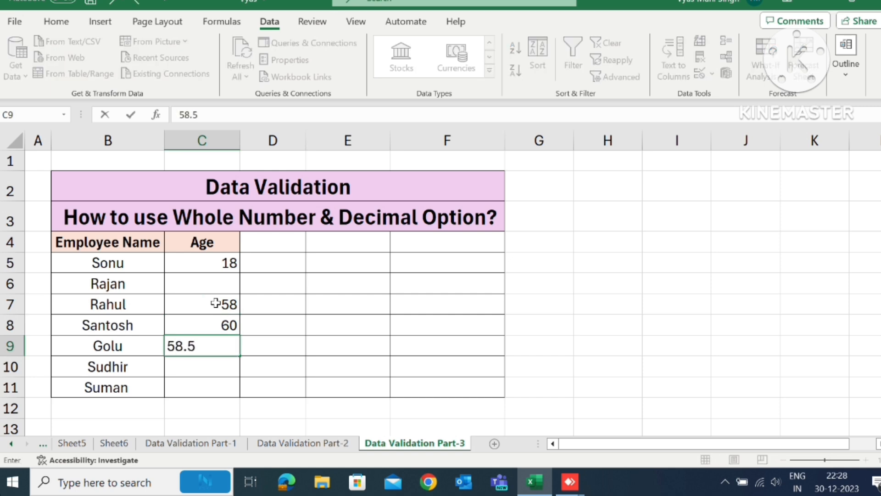
key("Return")
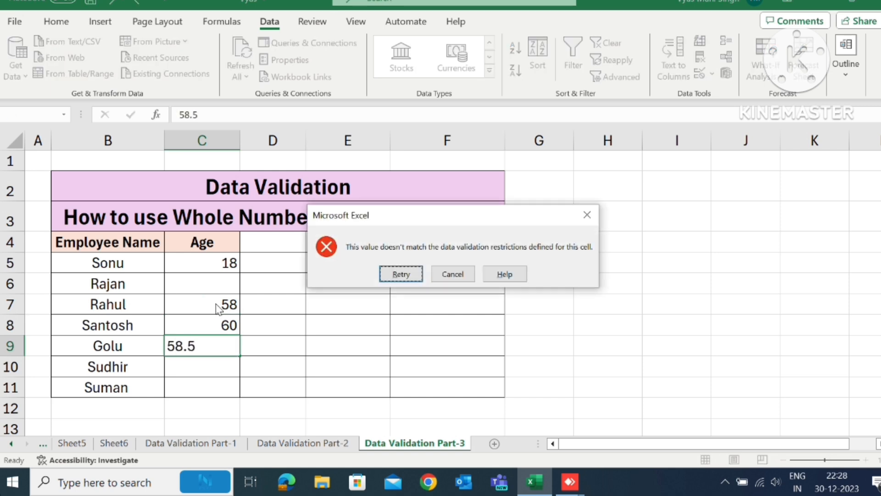
left_click(453, 274)
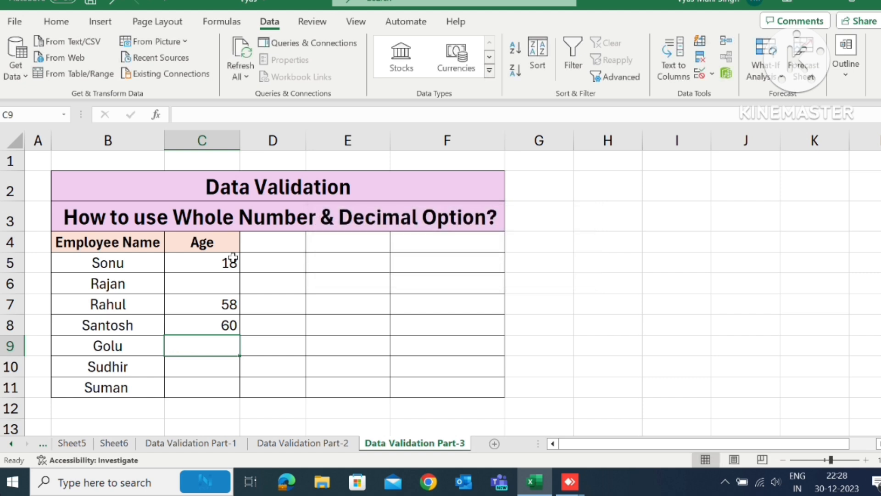
- Change the data validation rule on the Age cells C5:C11 to allow Decimal values
left_click_drag(211, 257, 216, 385)
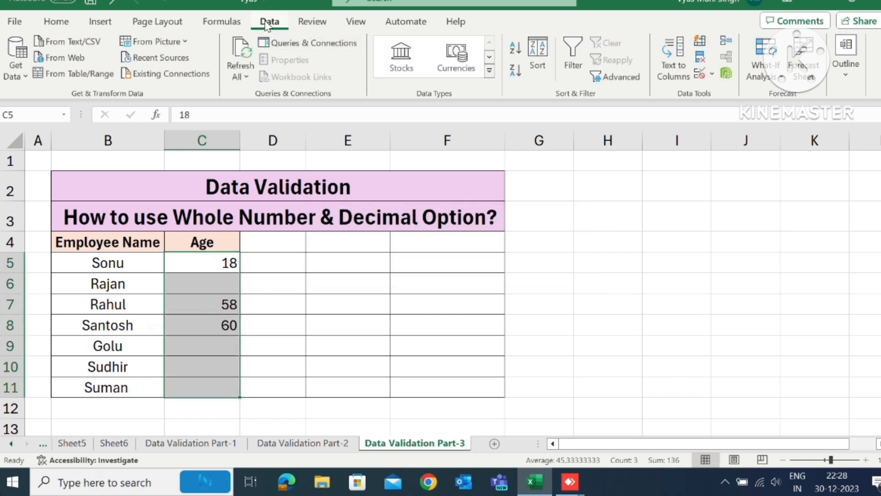
left_click(713, 75)
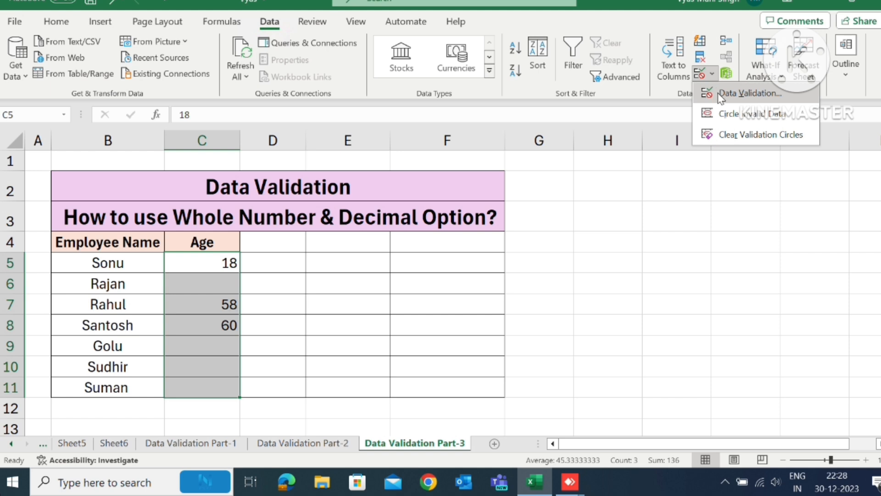
left_click(718, 93)
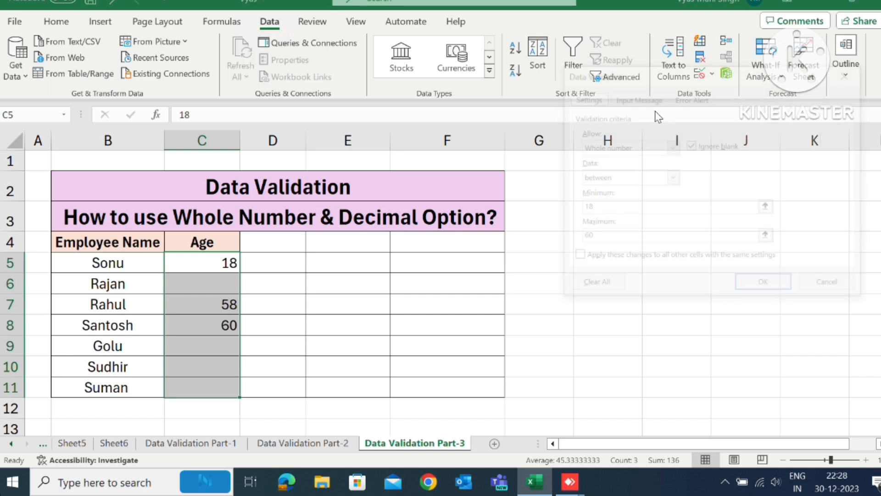
left_click(627, 147)
left_click(611, 180)
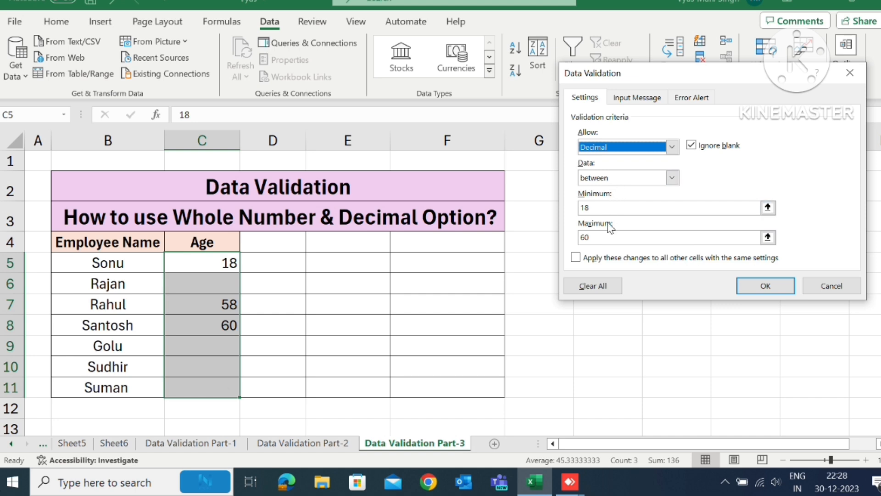
left_click(758, 289)
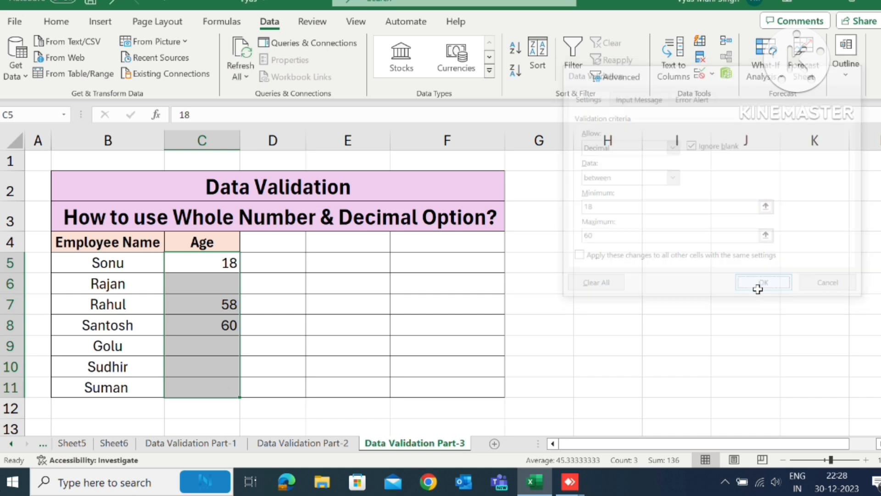
- Enter the decimal ages 18.5 in cell C6 and 59.9 in cell C9 of the Age column
left_click(200, 284)
type("18")
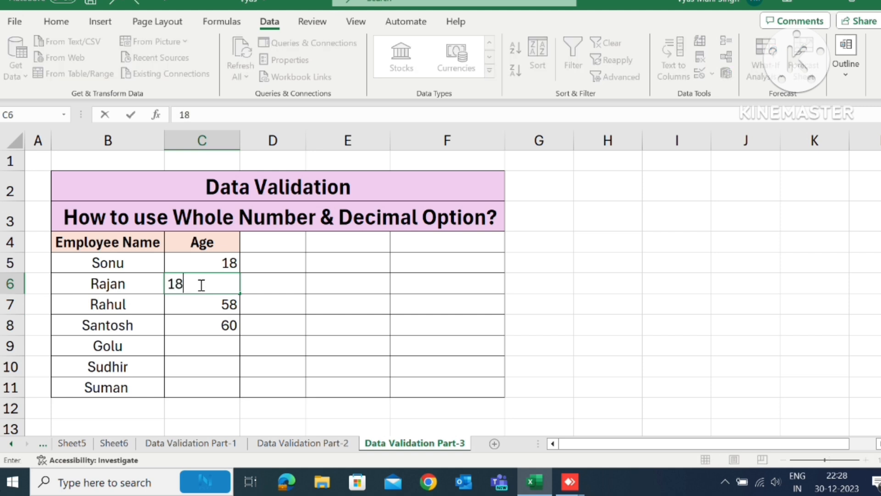
type(".5")
key("Return")
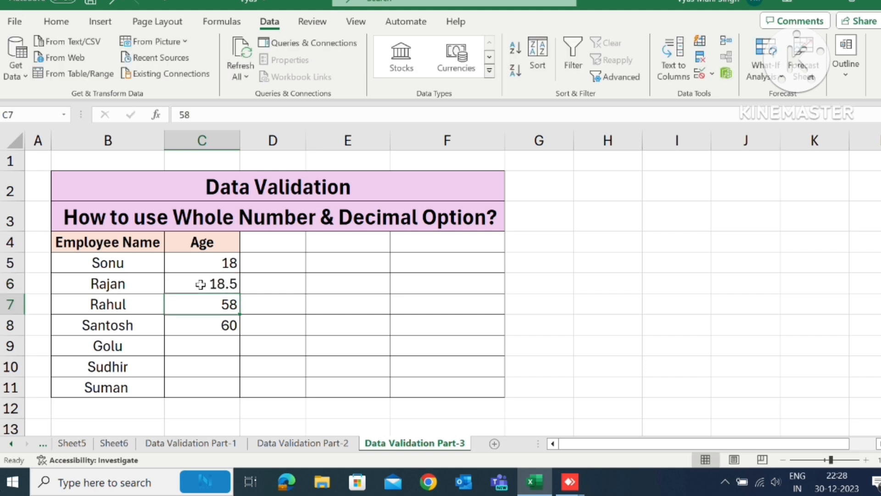
left_click(206, 345)
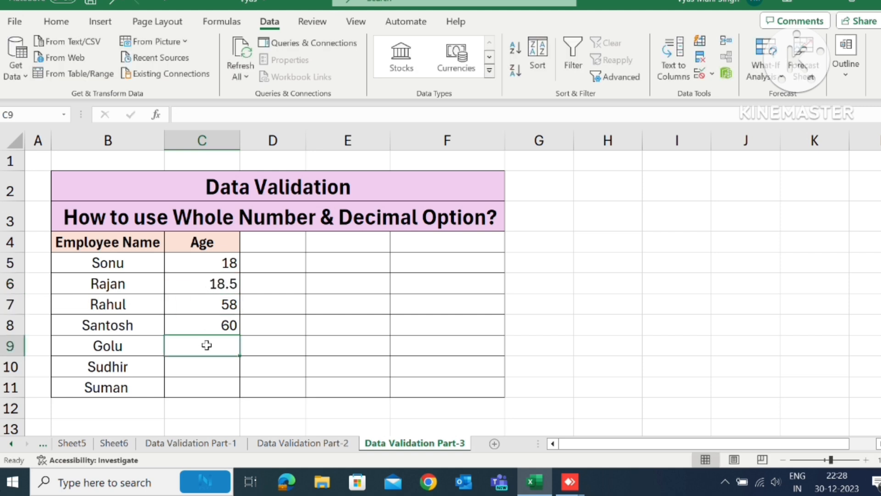
type("59")
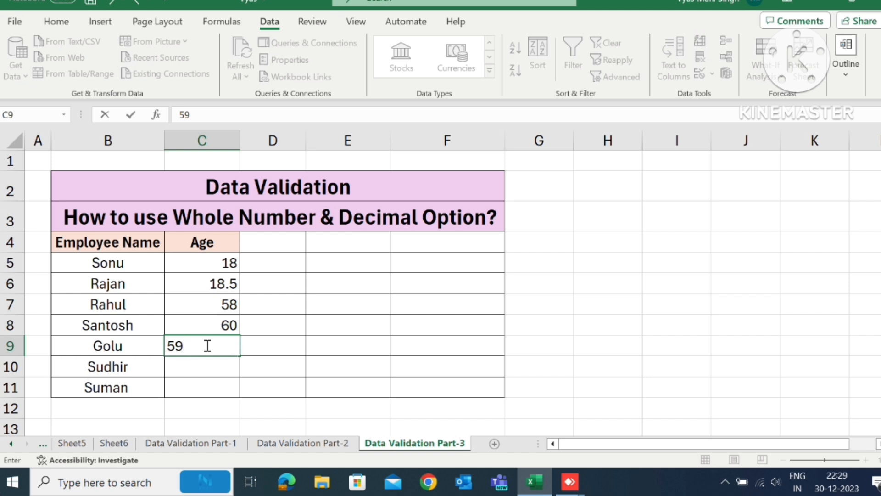
type(".9")
key("Return")
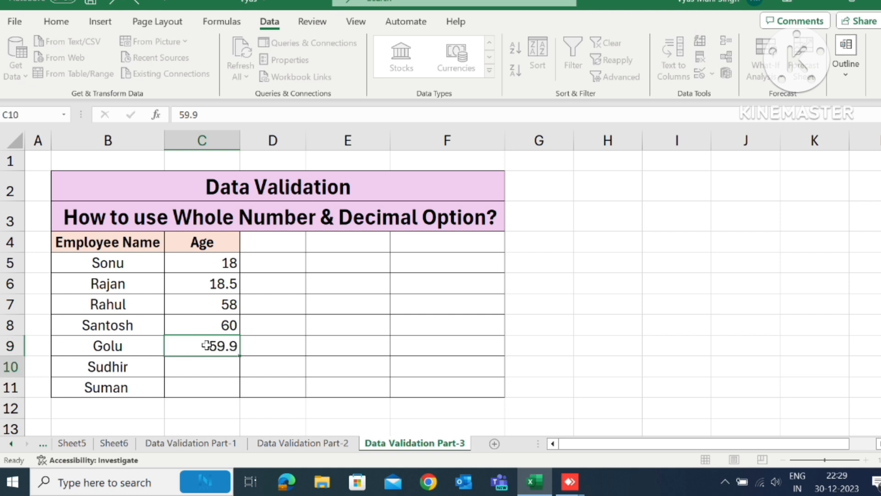
- Try to enter the age 61 in cell C10 to test the maximum, and cancel the entry
type("61")
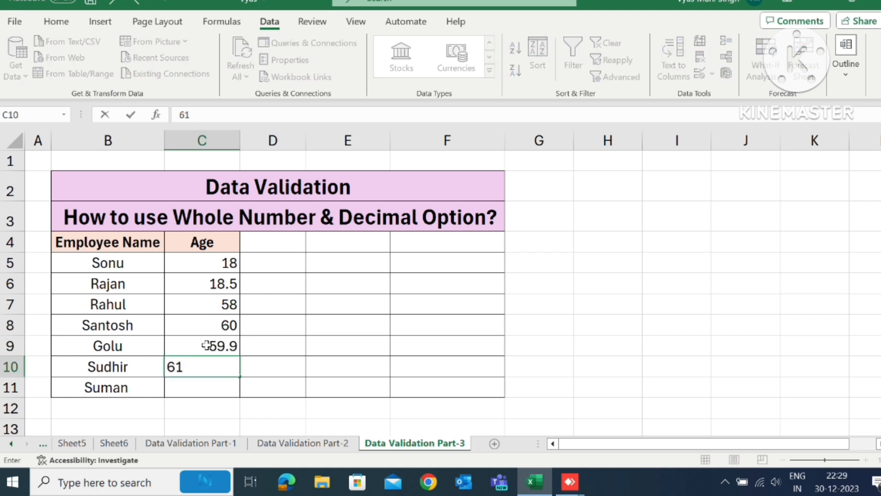
key("Return")
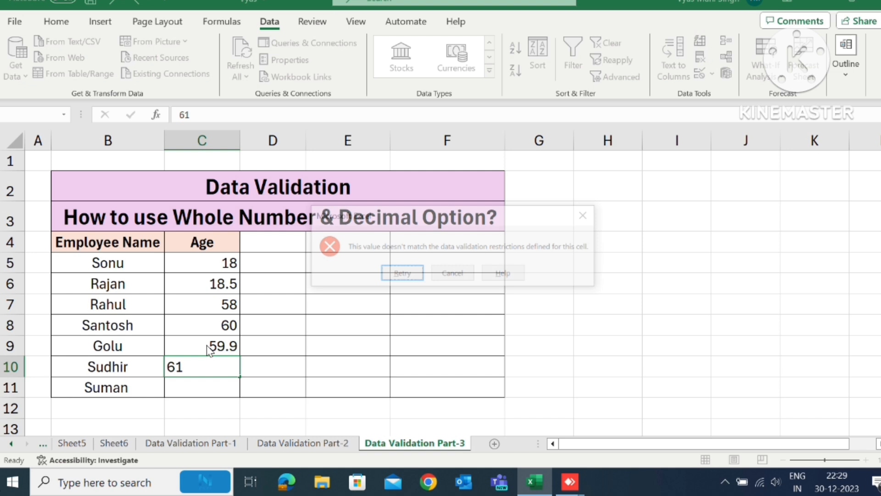
left_click(454, 273)
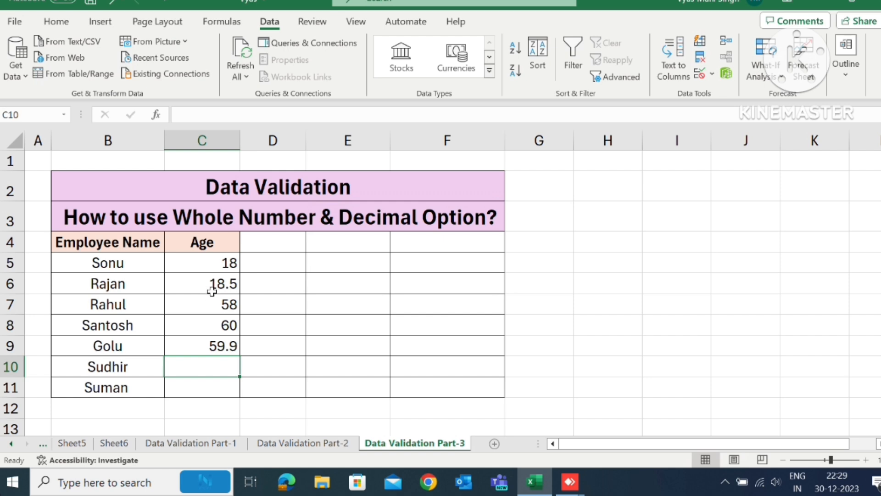
- Change the decimal validation condition on the Age cells C5:C11 to "not between"
left_click(195, 264)
left_click_drag(195, 264, 212, 385)
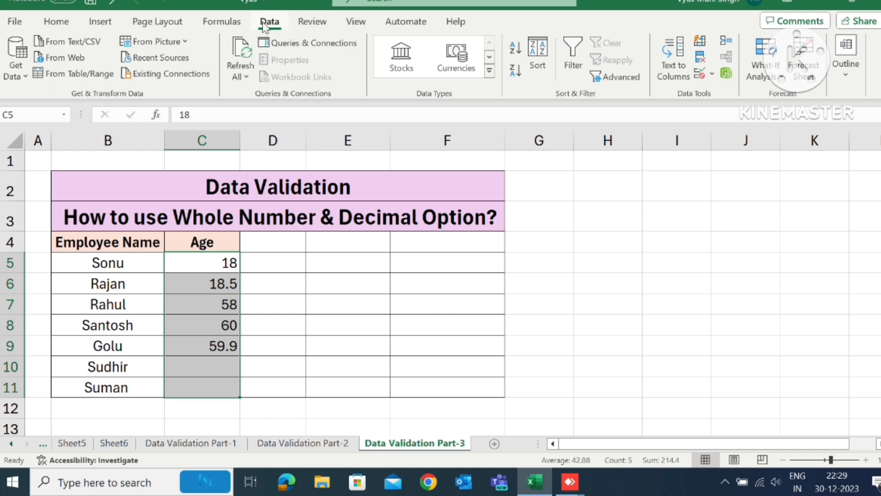
left_click(712, 74)
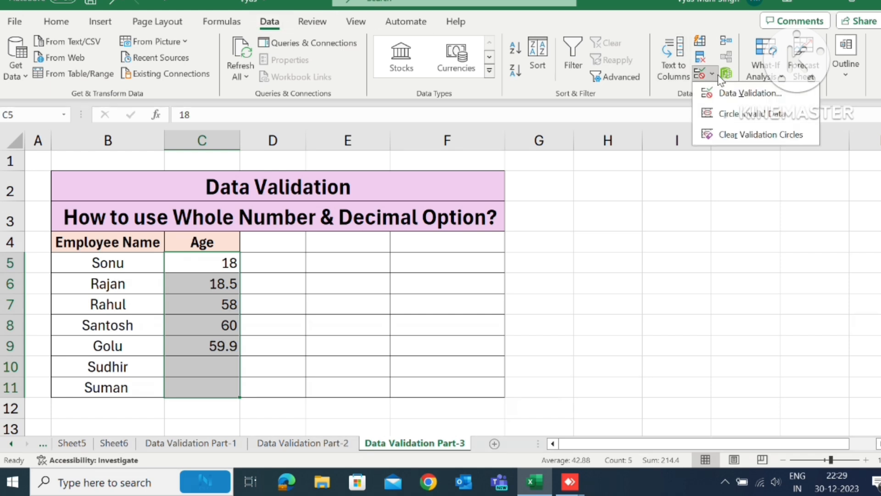
left_click(724, 94)
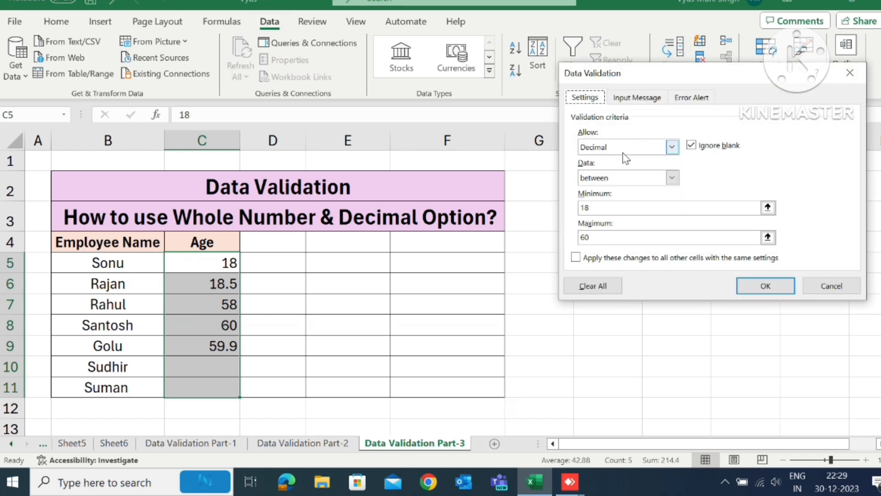
left_click(607, 174)
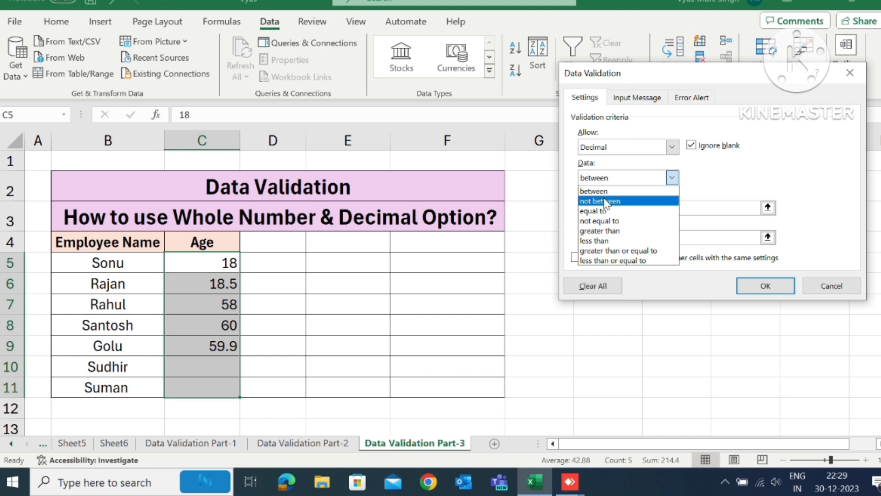
left_click(607, 202)
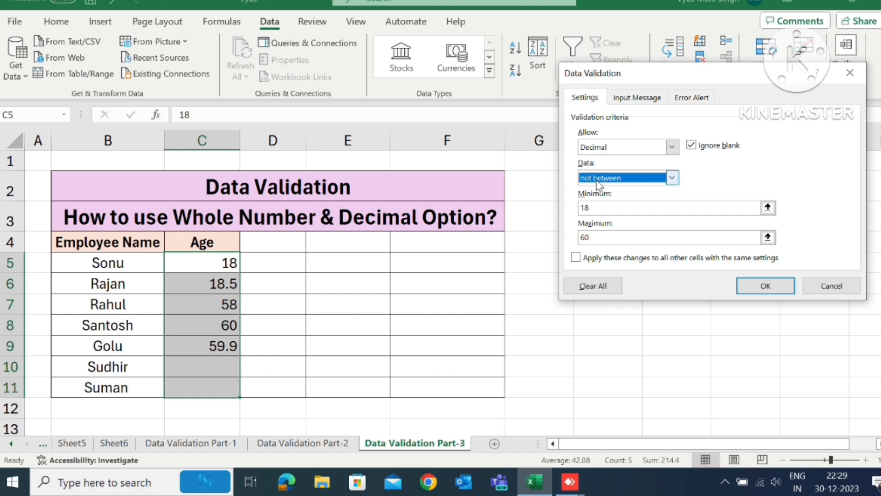
left_click(769, 286)
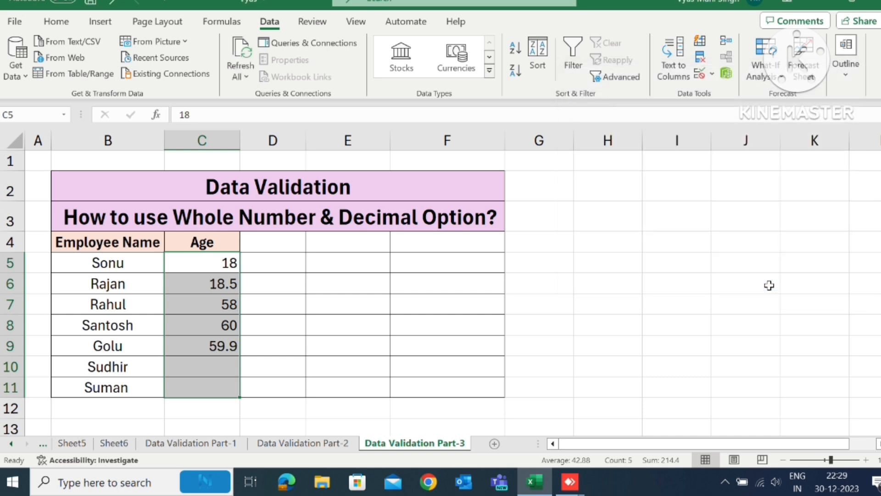
- Try to enter the age 18 in cell C6 under the "not between" rule, and cancel the entry
left_click(200, 274)
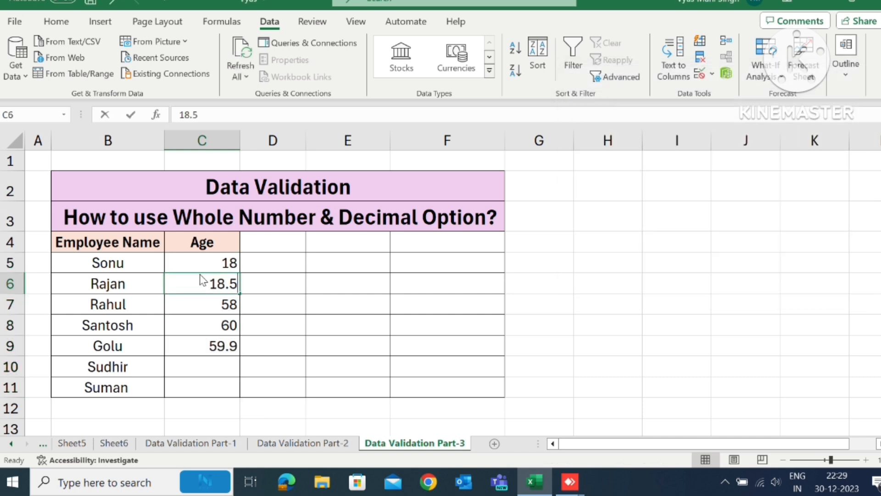
type("18")
key("Return")
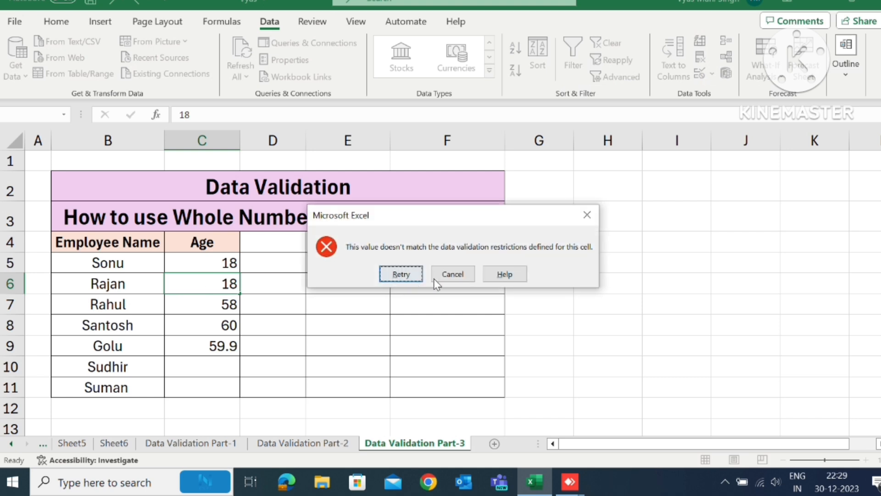
left_click(457, 274)
- Enter the age 17 in cell C7 to test a value below the excluded range
left_click(210, 301)
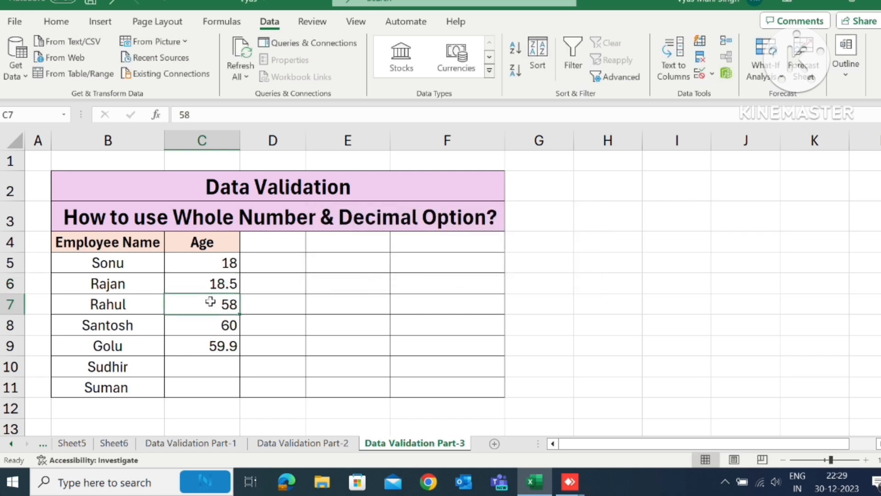
type("17")
key("Return")
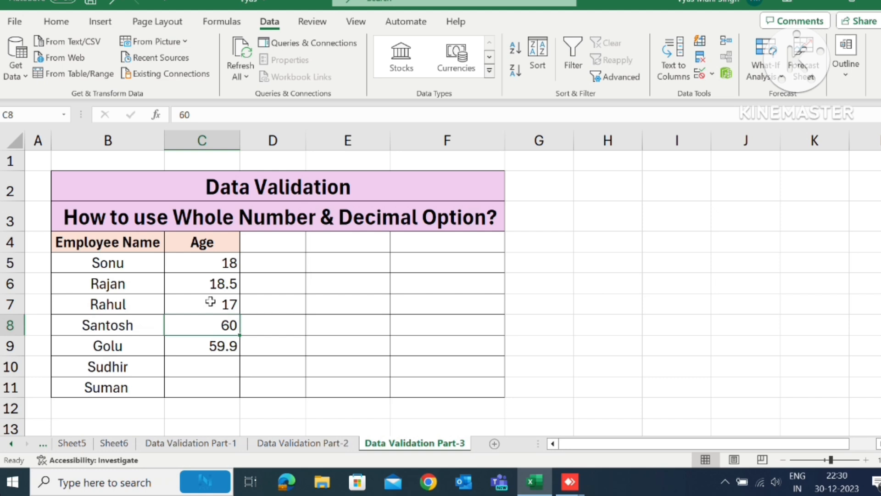
- Try to enter the age 60 in cell C6 to test the range's upper limit, and cancel the entry
key("Up")
key("Up")
type("60")
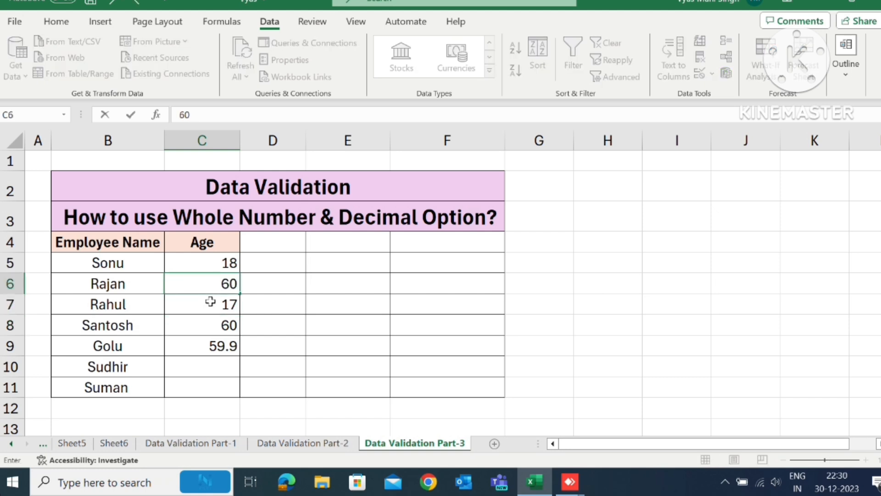
key("Return")
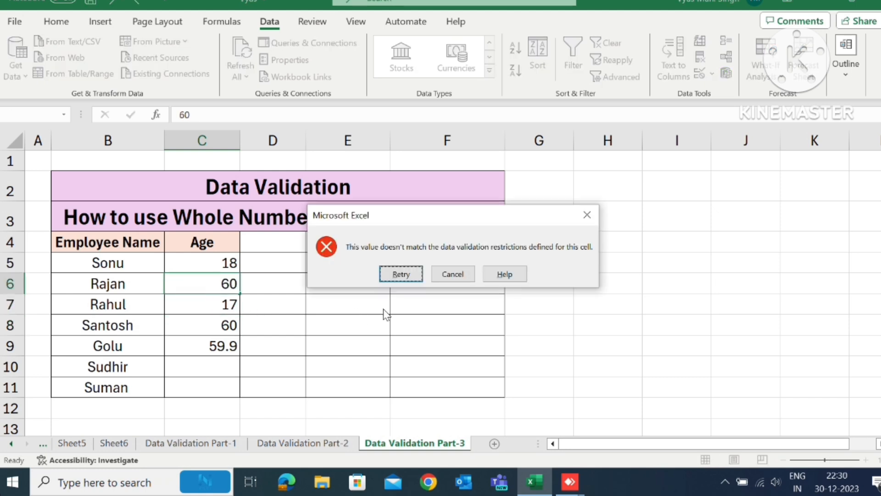
left_click(459, 272)
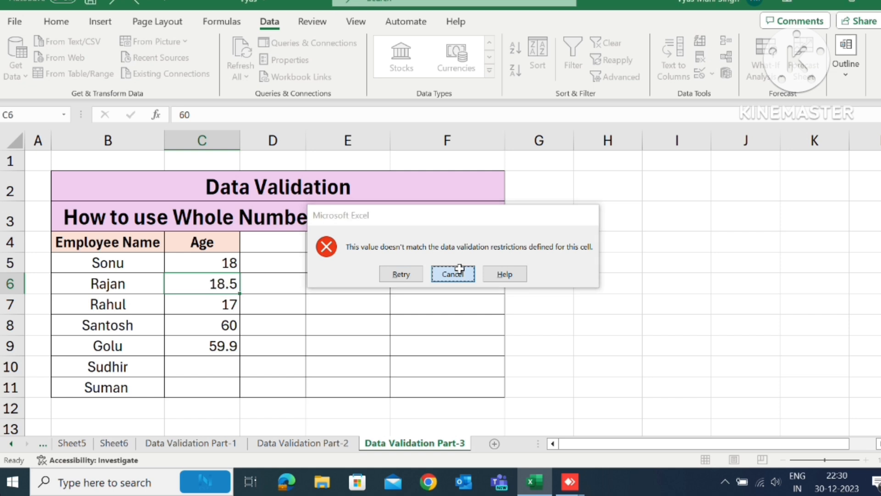
- Change the decimal validation condition on the Age cells C5:C11 to "equal to" with the value 18
left_click_drag(211, 258, 208, 388)
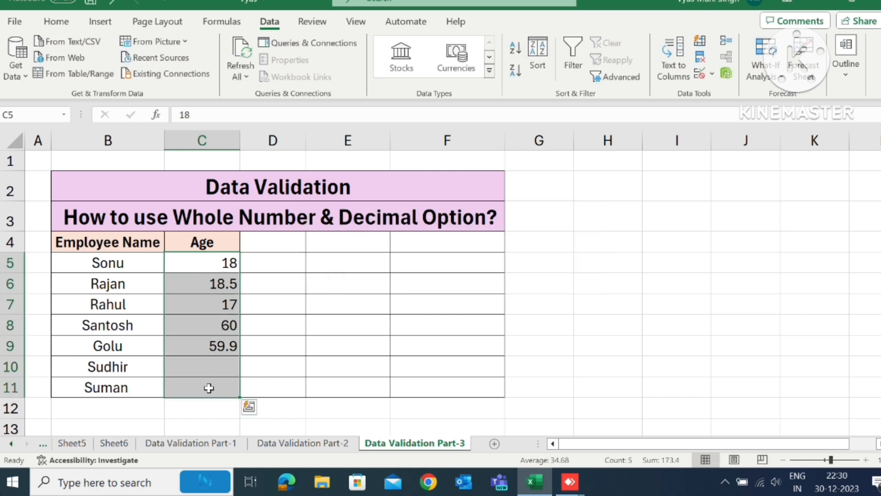
left_click(714, 77)
left_click(728, 90)
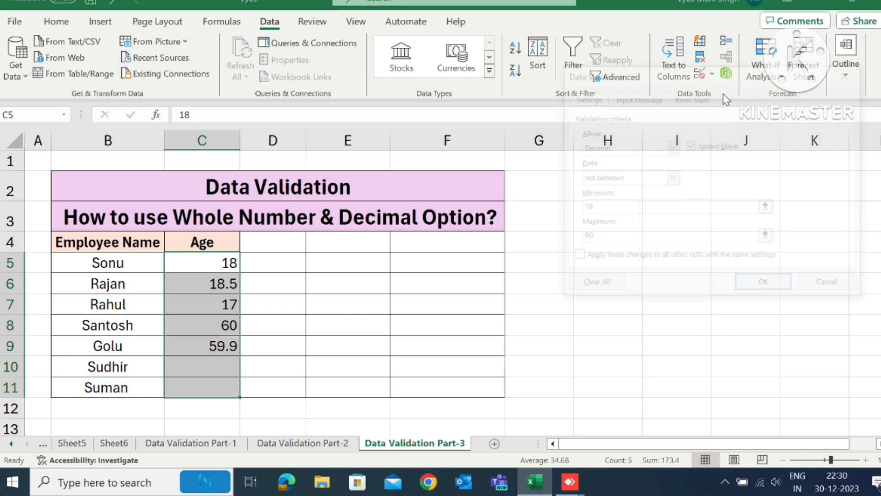
left_click(620, 179)
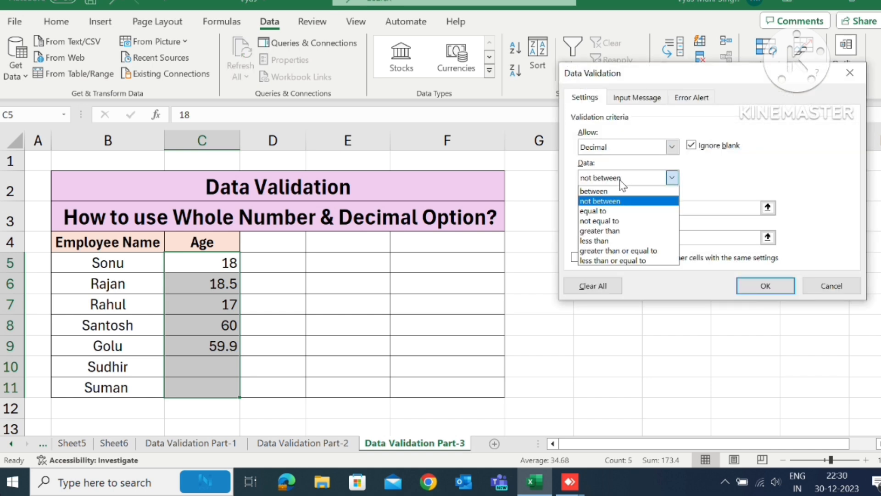
left_click(608, 210)
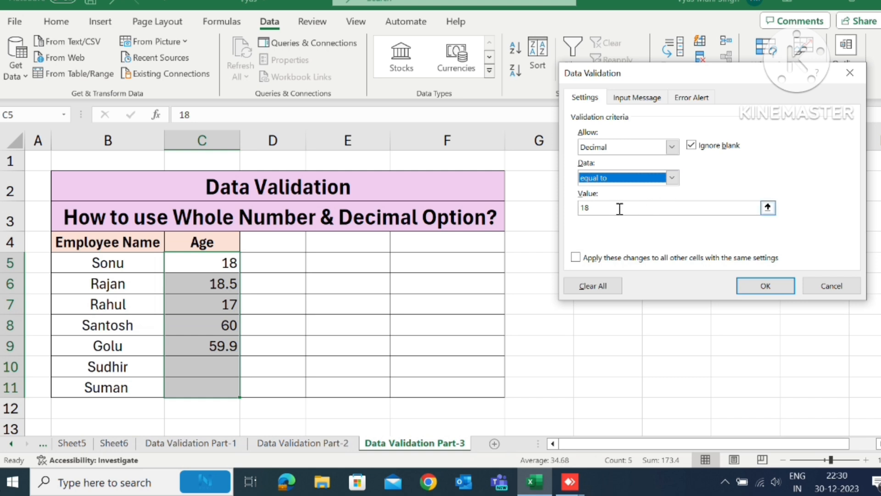
left_click(762, 289)
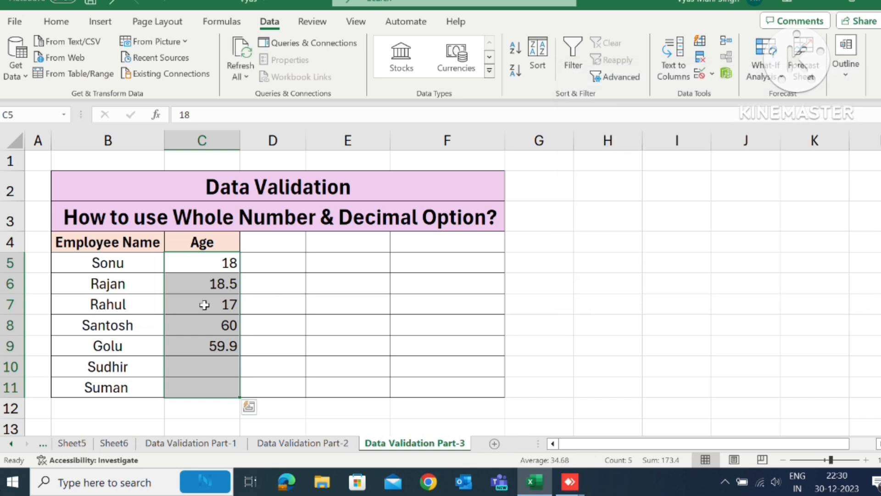
- Try to enter the age 17 in cell C7 under the "equal to" rule, and cancel the entry
left_click(205, 305)
type("17")
key("Return")
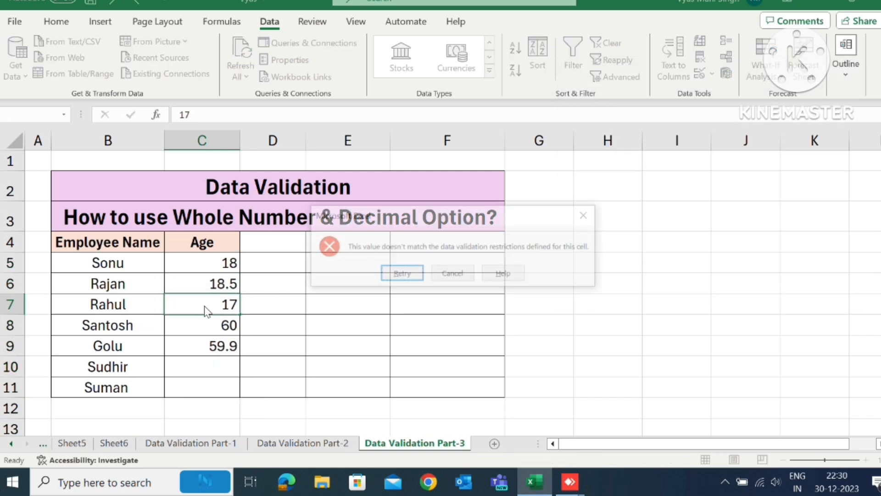
left_click(452, 274)
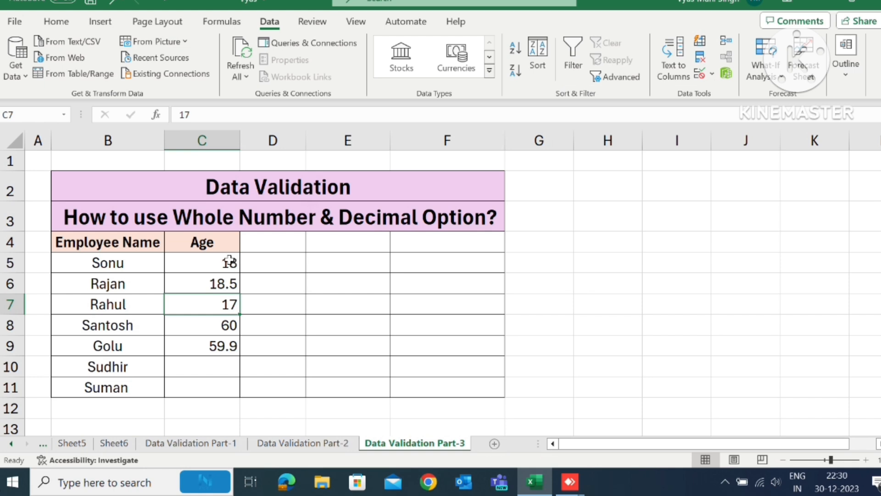
- Clear the ages in cells C5:C10 and enter the age 18 in cell C6
left_click_drag(233, 259, 223, 374)
key("Delete")
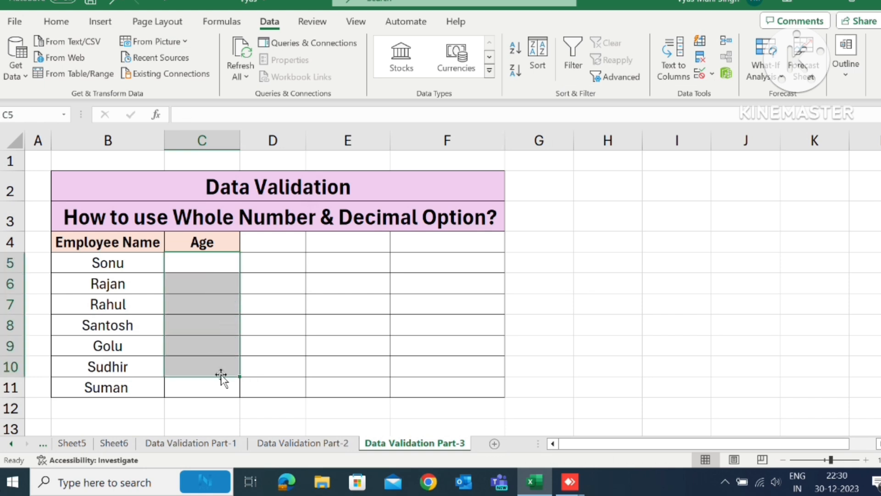
key("Down")
type("18")
key("Return")
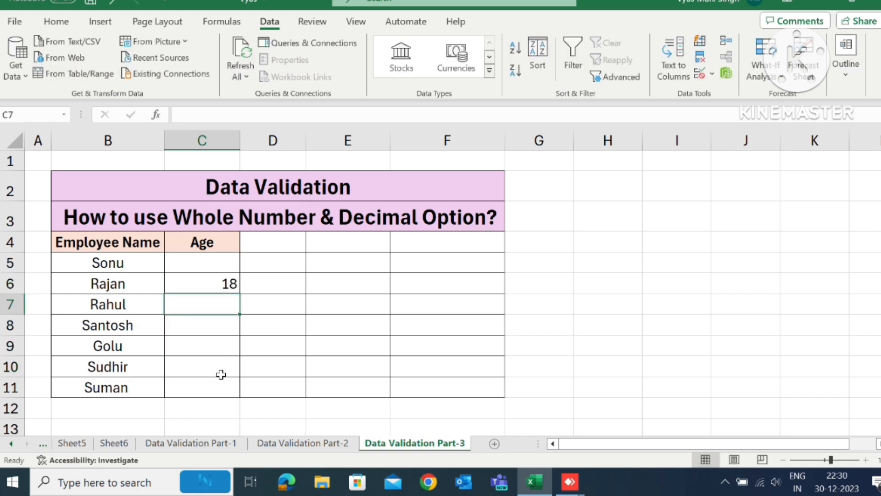
- Try to enter the age 19 in cell C8 under the "equal to" rule, and cancel the entry
key("Down")
type("19")
key("Return")
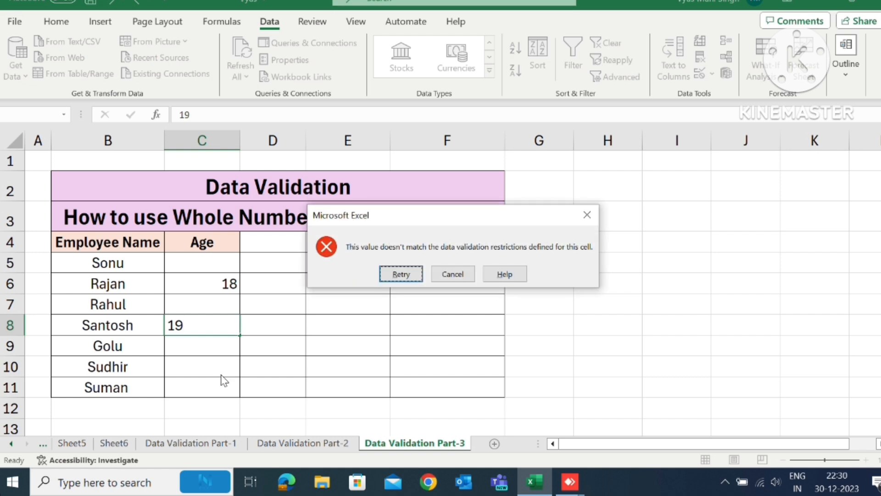
left_click(449, 281)
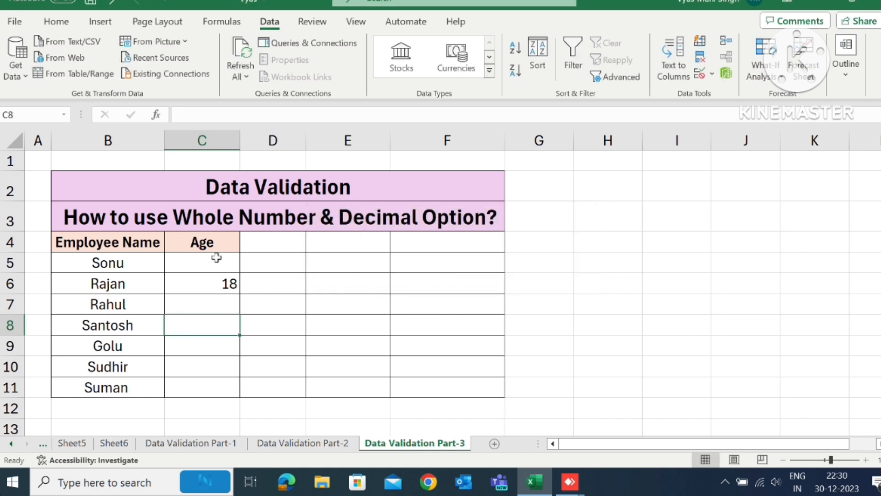
- Examine the comparison conditions for the decimal rule on C5:C11 through "less than or equal to", and discard the changes
left_click_drag(203, 259, 202, 390)
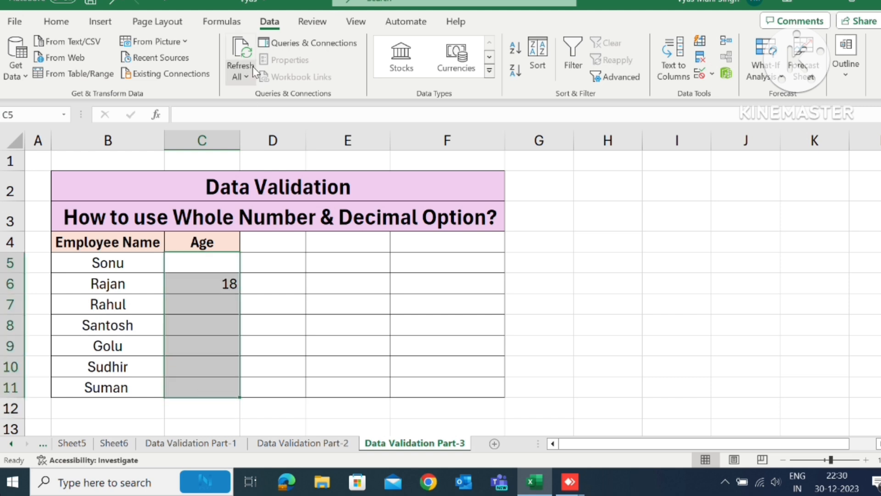
left_click(714, 74)
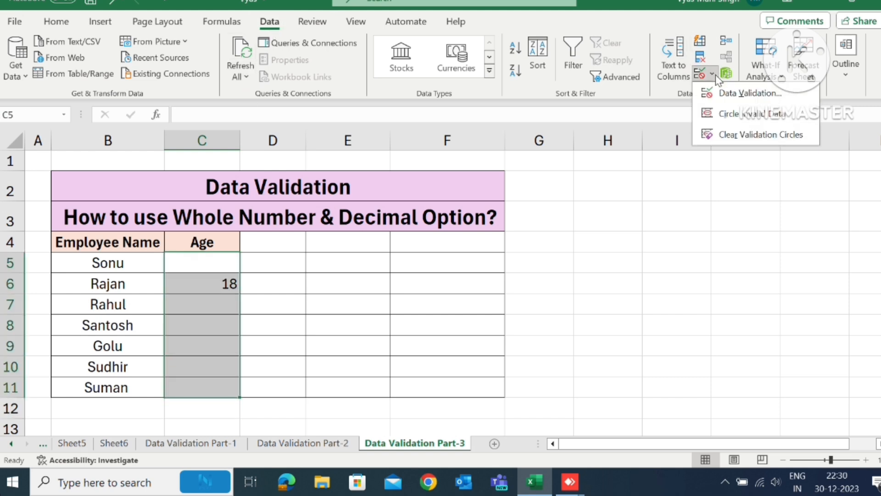
left_click(720, 93)
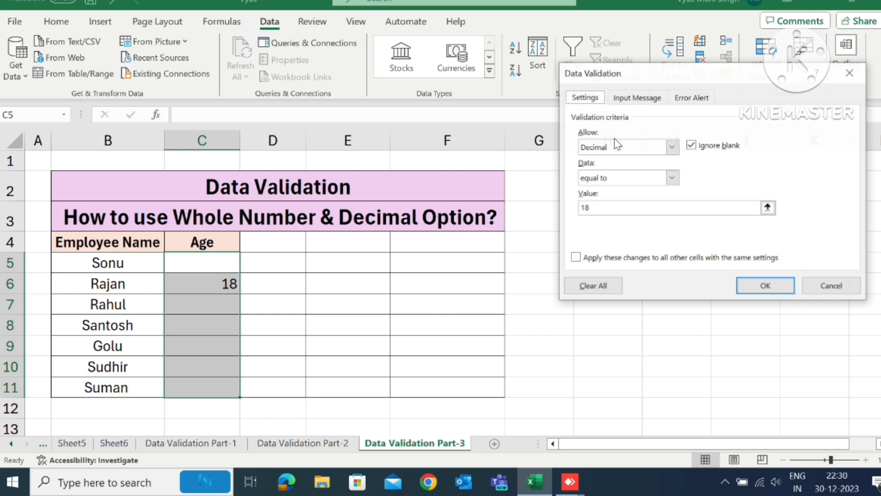
left_click(606, 181)
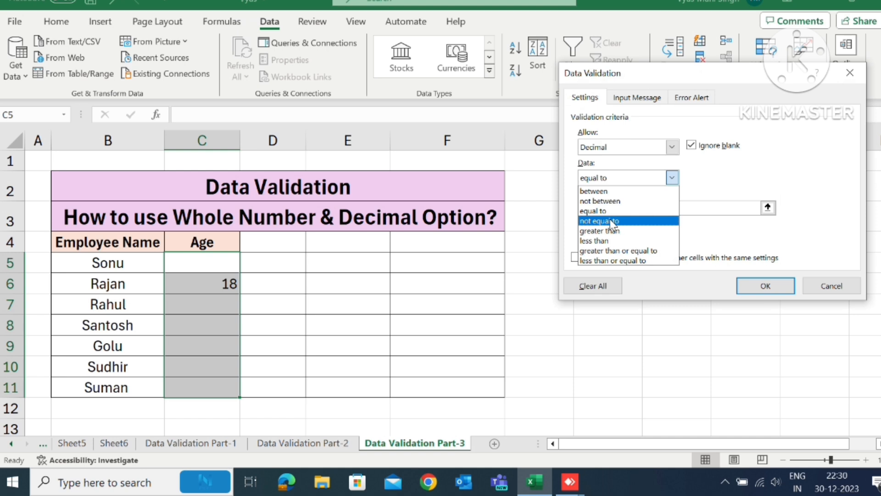
key("Down")
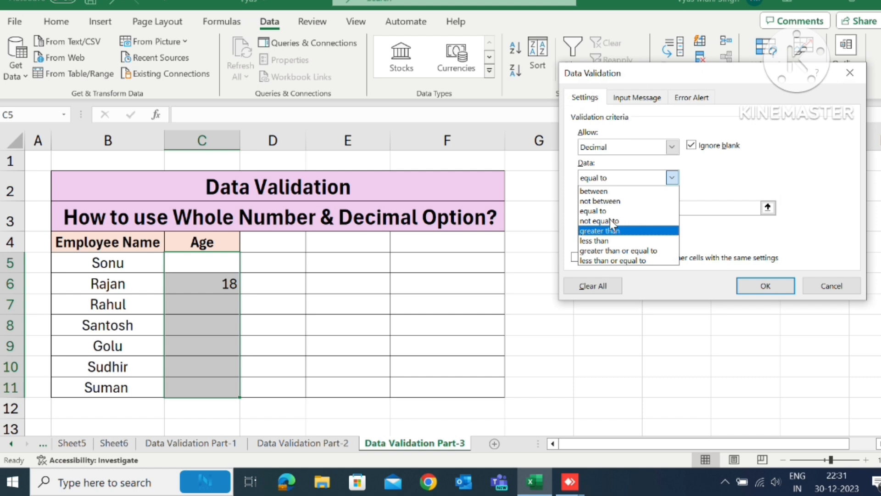
key("Down")
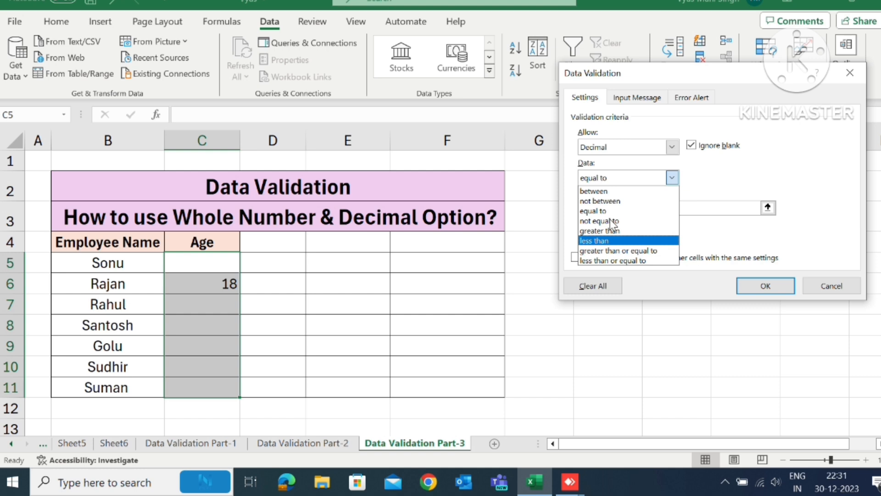
key("Down")
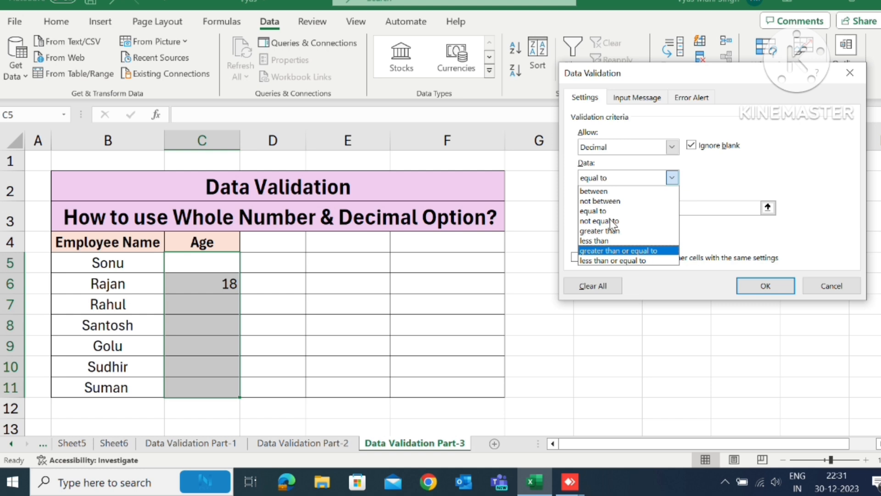
key("Down")
key("Return")
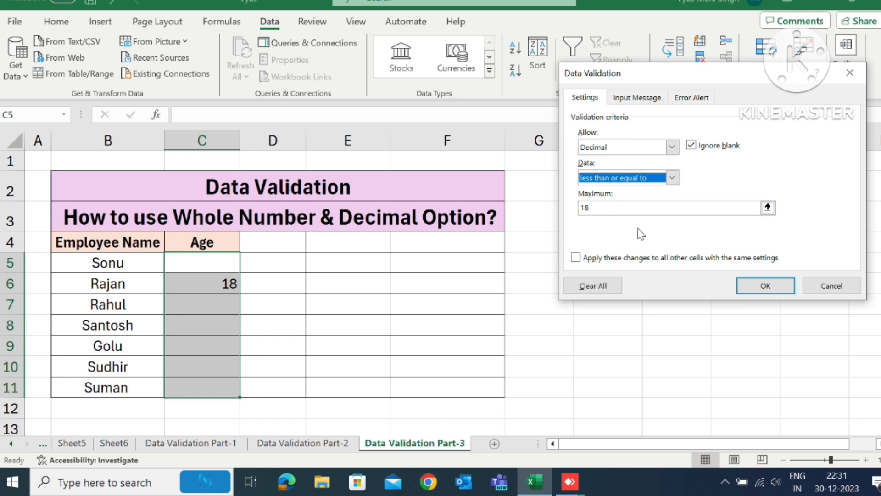
left_click(607, 150)
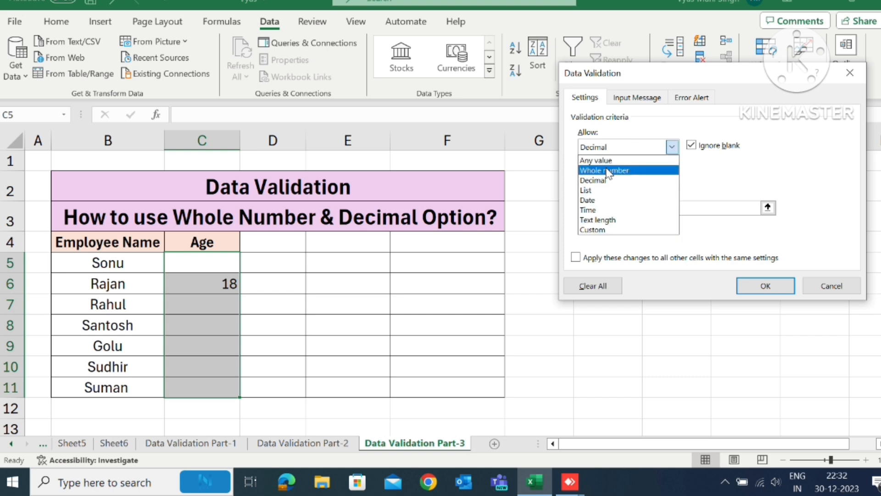
left_click(557, 200)
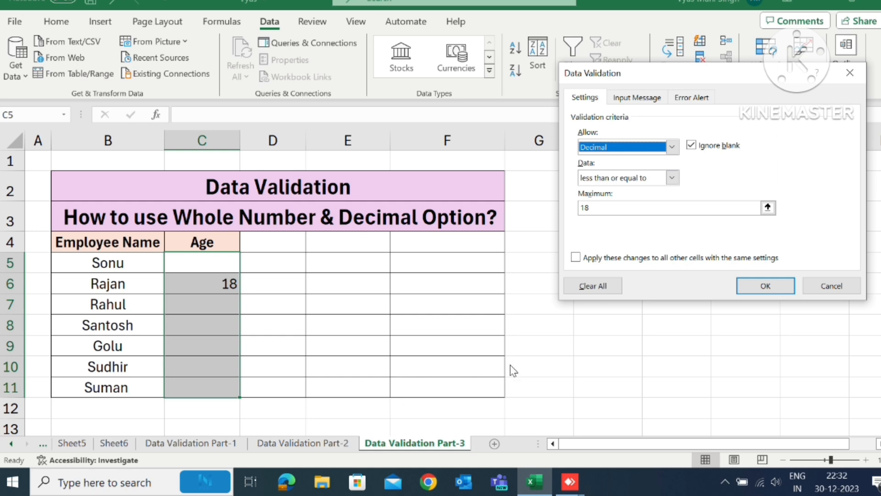
left_click(828, 285)
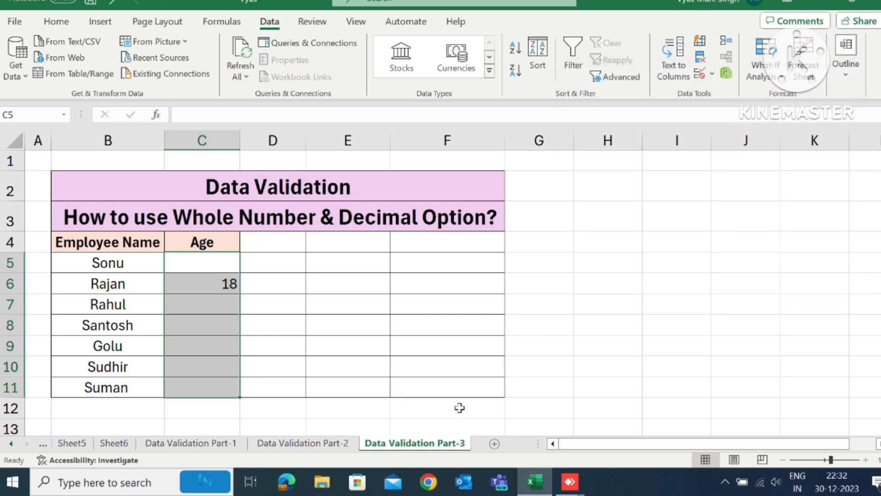
- Review the date and time example on Data Validation Part-2 and the list example on Part-1, and return to Part-3
left_click(319, 443)
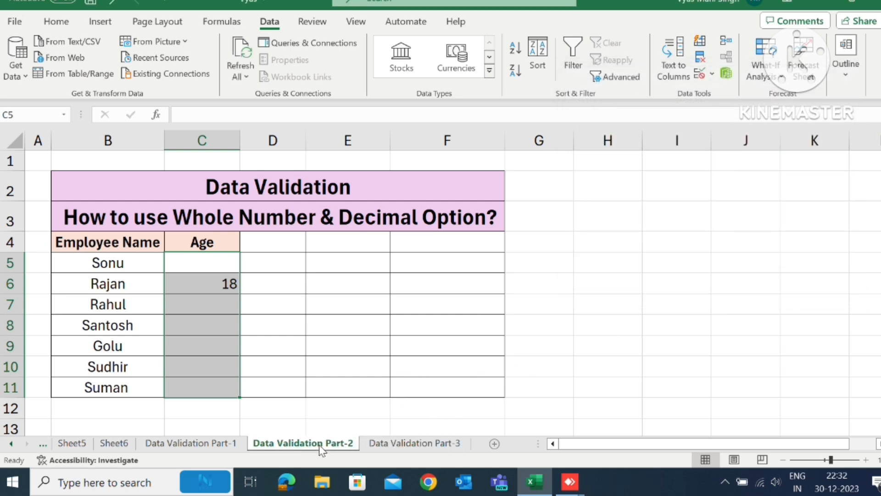
left_click(232, 336)
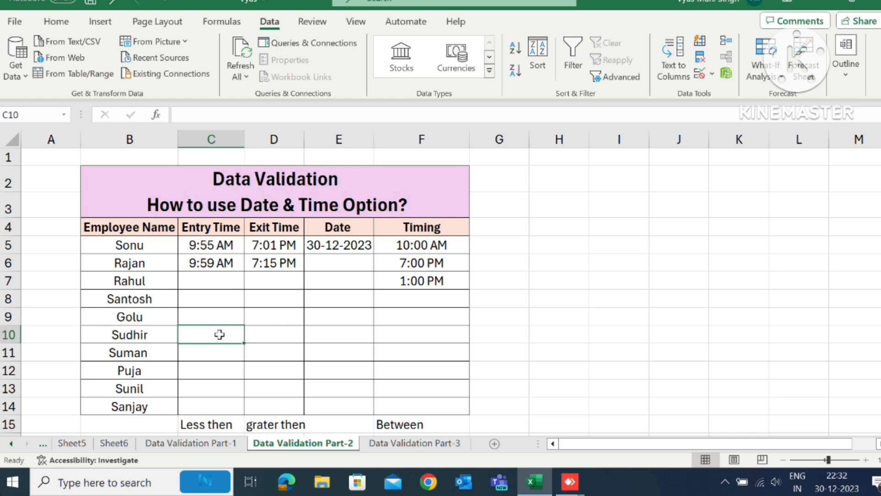
left_click(208, 443)
left_click(232, 371)
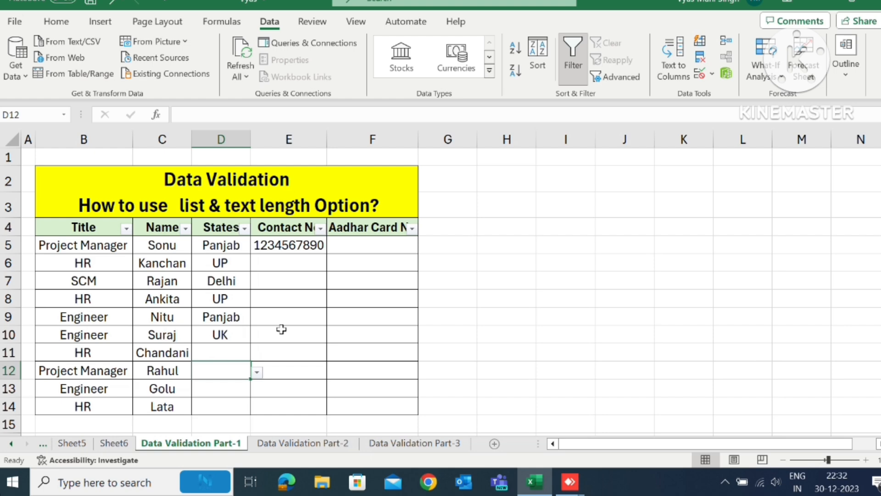
left_click(402, 443)
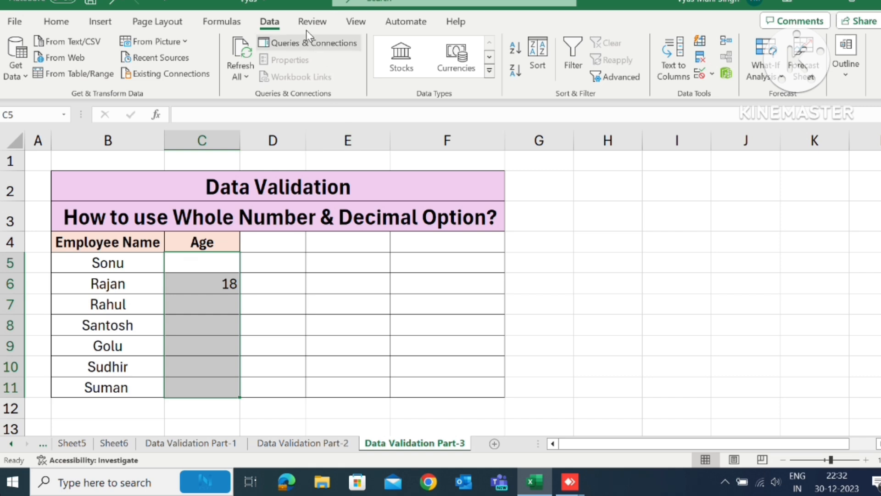
- Examine the allowed data types in the Age cells' validation settings, and close them without changing the rule
left_click(712, 73)
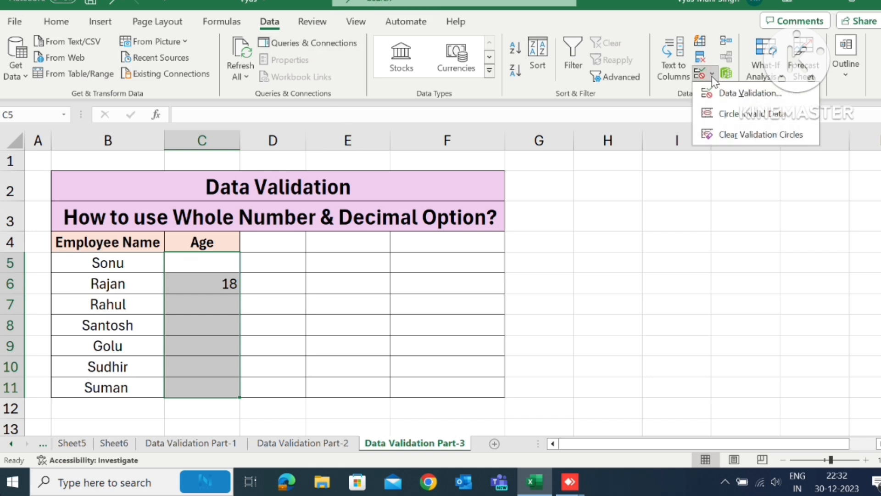
left_click(735, 93)
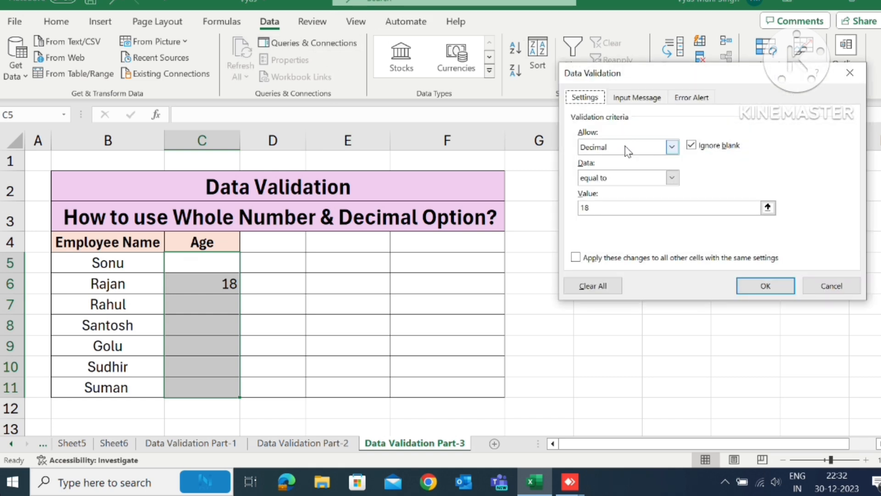
left_click(628, 148)
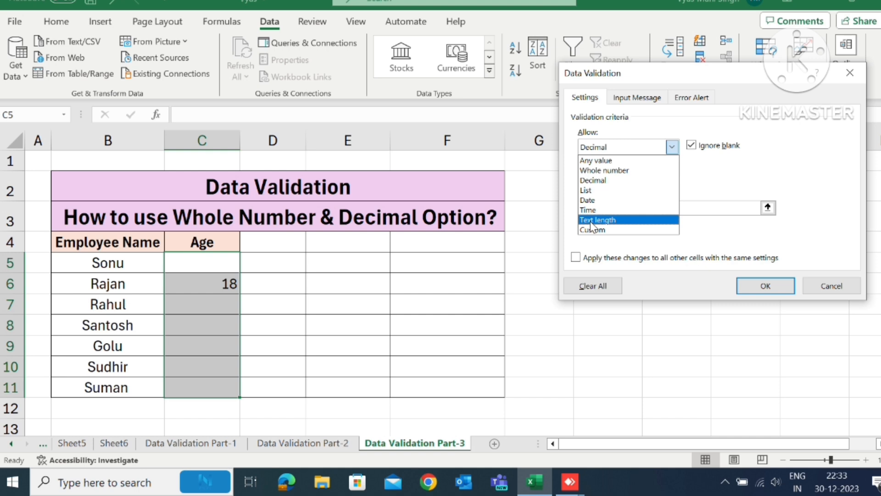
left_click(745, 243)
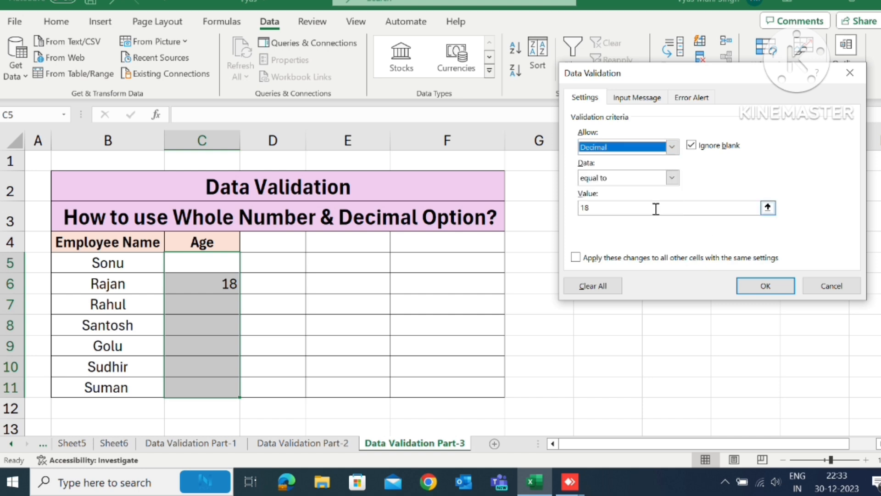
left_click(828, 287)
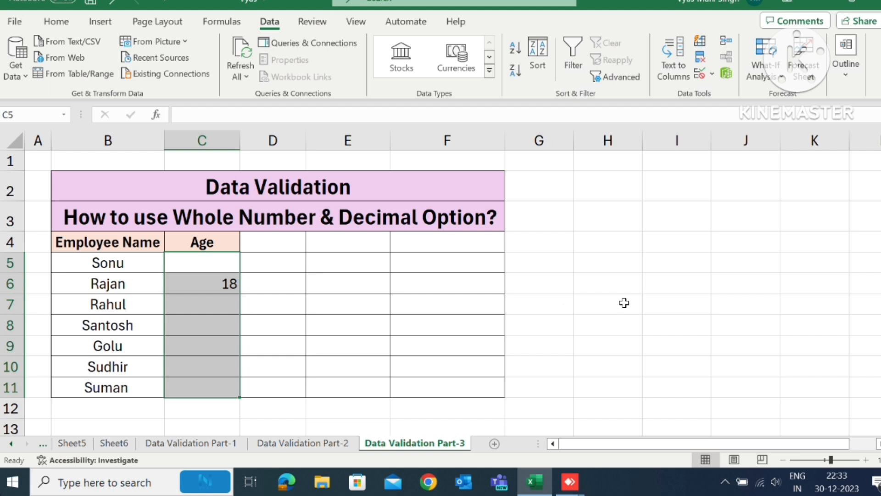
left_click(625, 303)
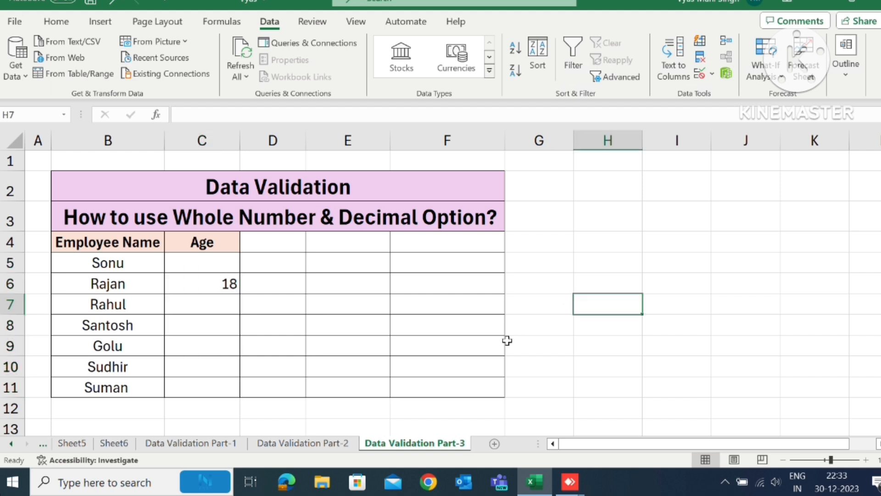